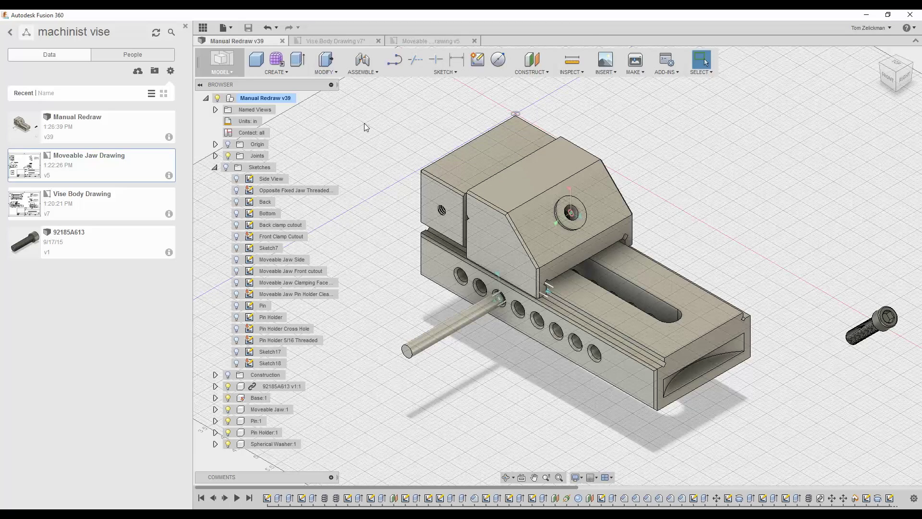
Pick out the vise base, moveable jaw, pin and pin holder components in turn
{"action": "left_click", "coordinate": [258, 399]}
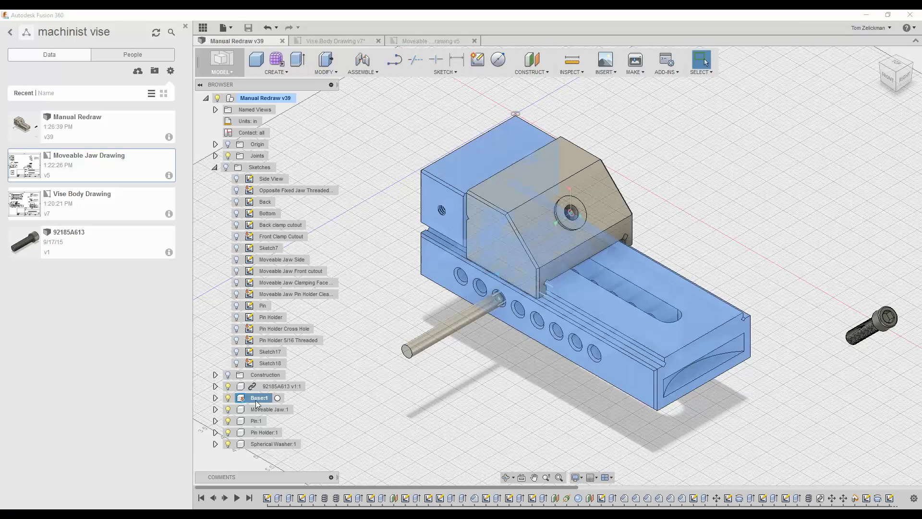
{"action": "left_click", "coordinate": [262, 411]}
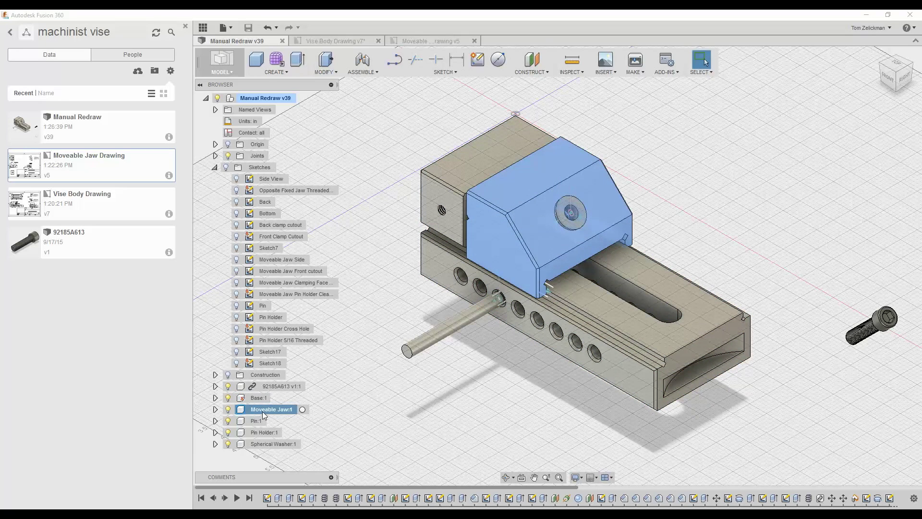
{"action": "left_click", "coordinate": [255, 421]}
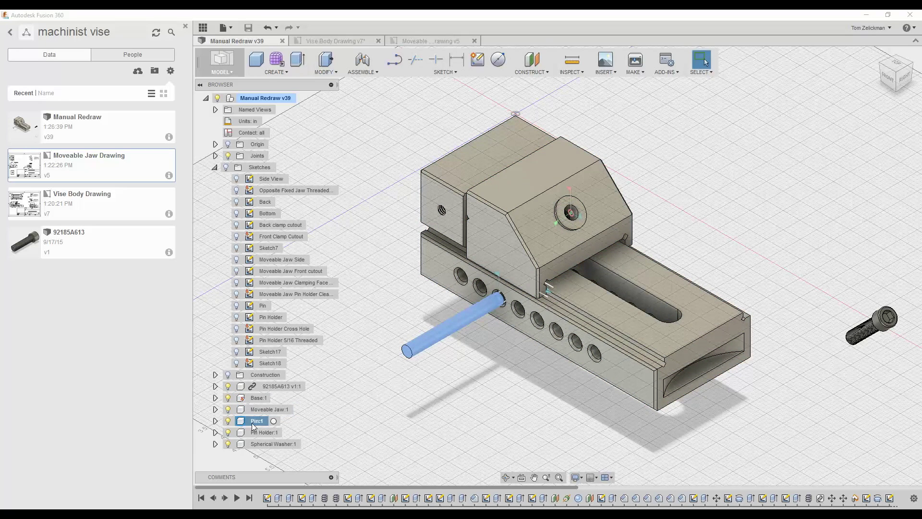
{"action": "left_click", "coordinate": [267, 432]}
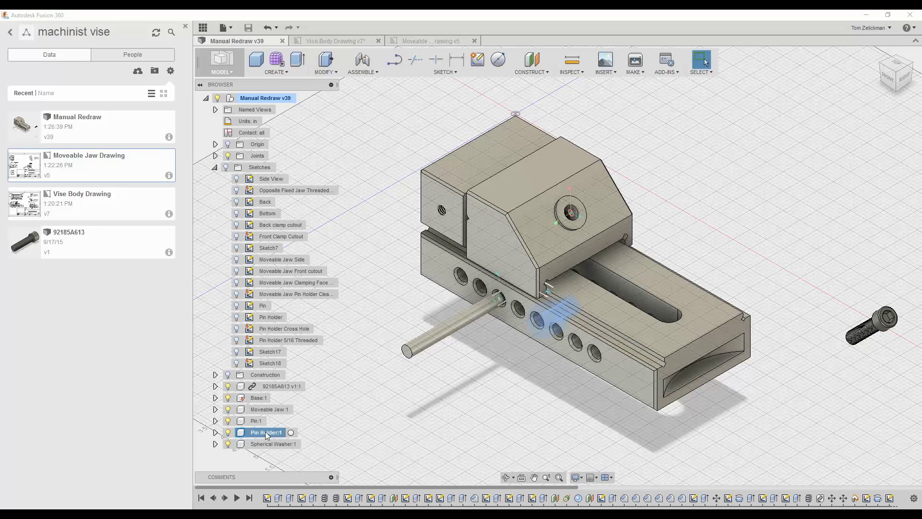
Hide the vise base to inspect the spherical washer and 92185A613 screw, then restore it
{"action": "left_click", "coordinate": [228, 398]}
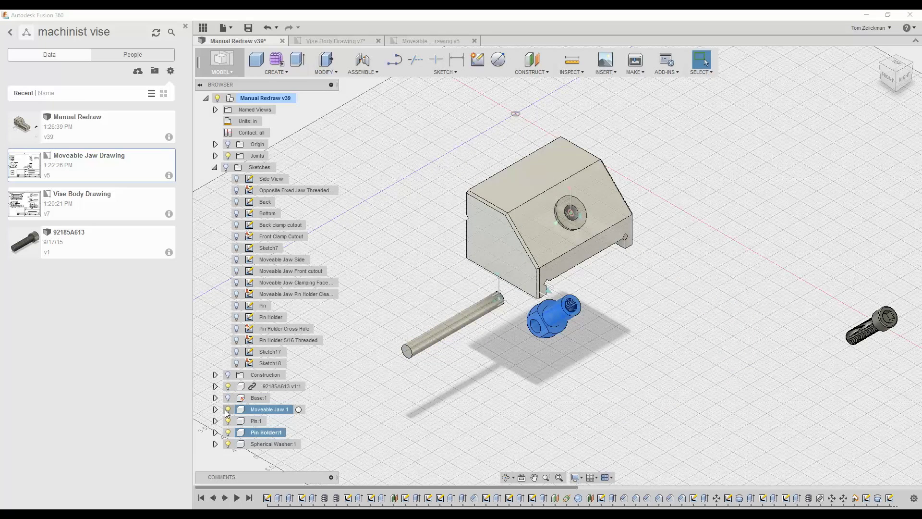
{"action": "left_click", "coordinate": [241, 445]}
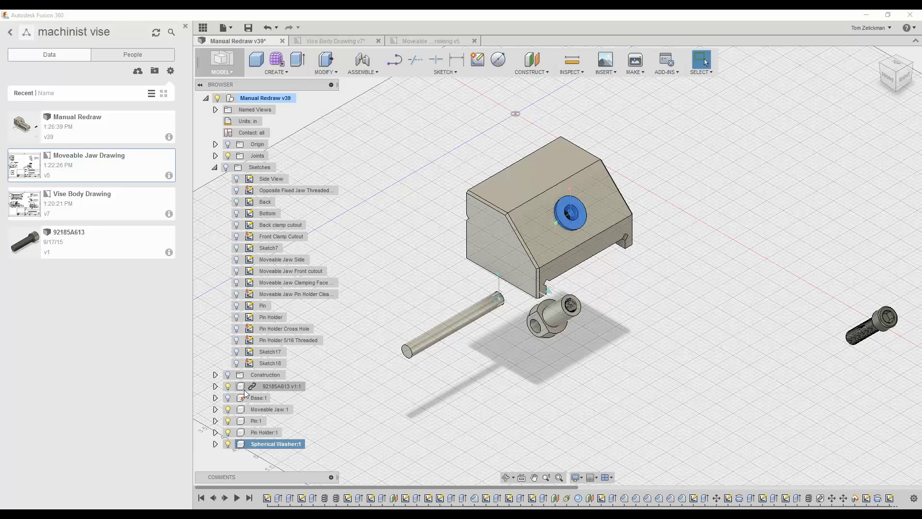
{"action": "left_click", "coordinate": [216, 387]}
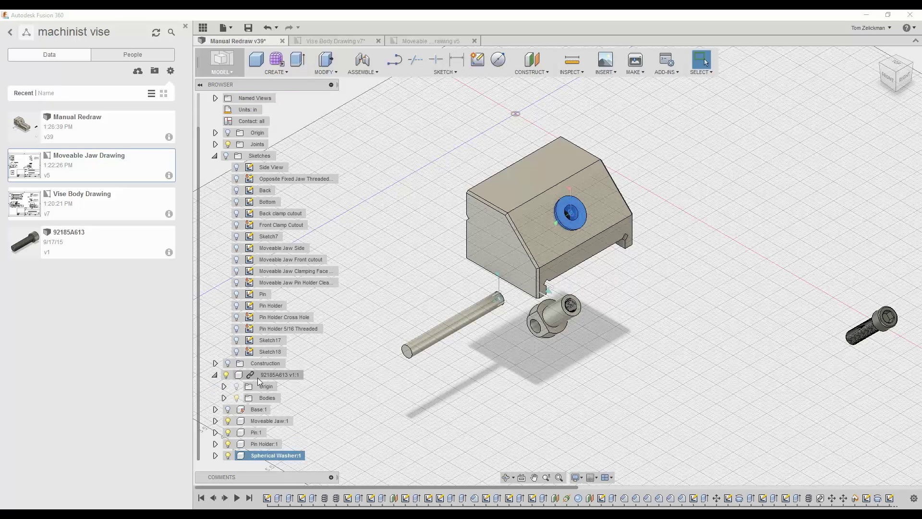
{"action": "left_click", "coordinate": [215, 378]}
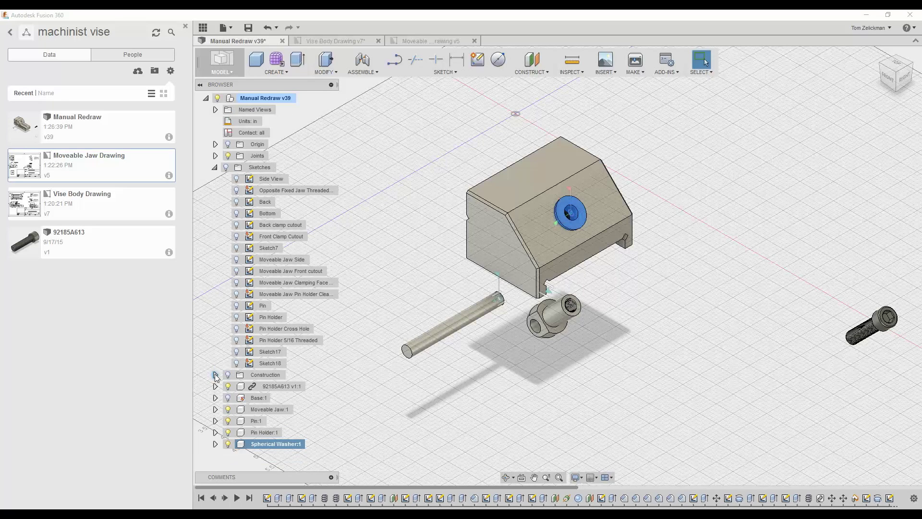
{"action": "left_click", "coordinate": [228, 397]}
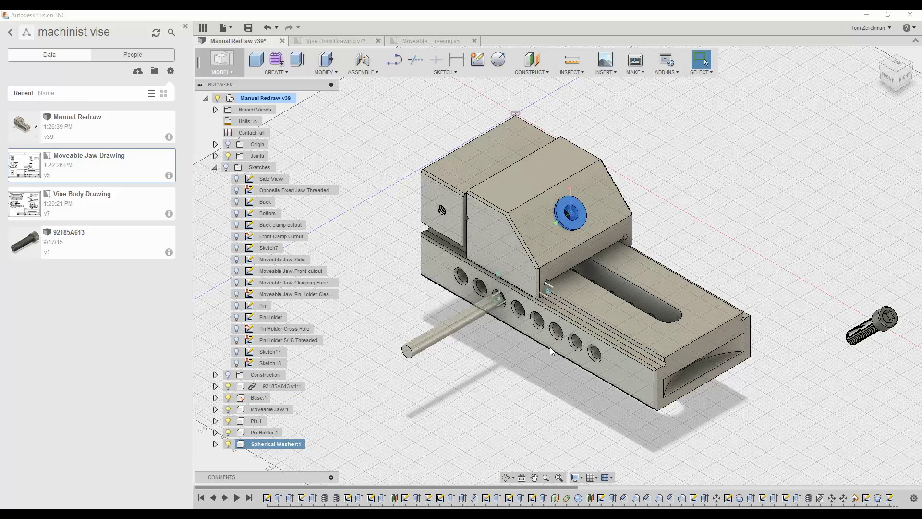
{"action": "left_click", "coordinate": [373, 277]}
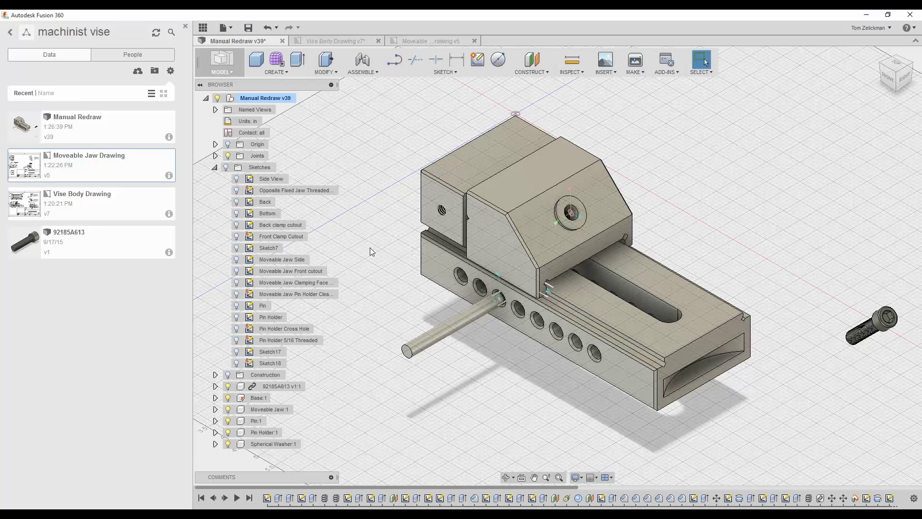
Roll history back to the start, replay the first extrusion, and show the Side View sketch
{"action": "left_click", "coordinate": [201, 500]}
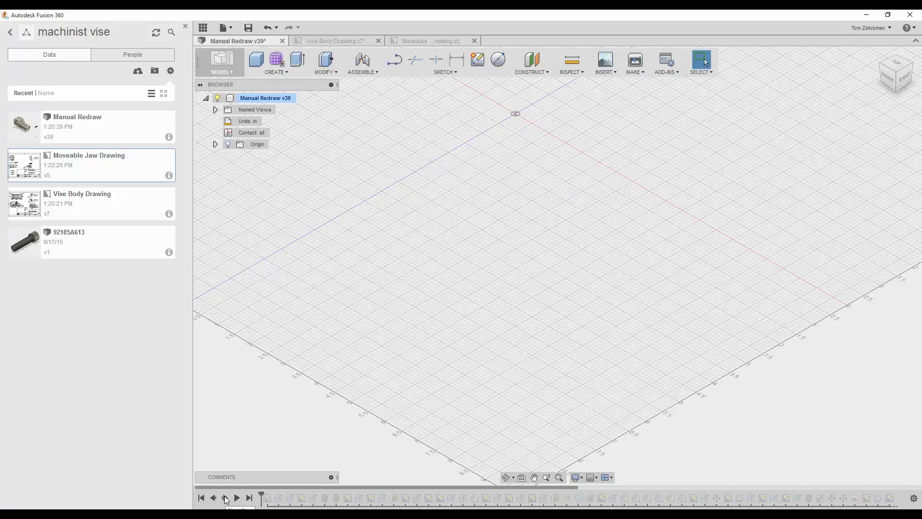
{"action": "left_click", "coordinate": [226, 500]}
{"action": "left_click", "coordinate": [226, 500]}
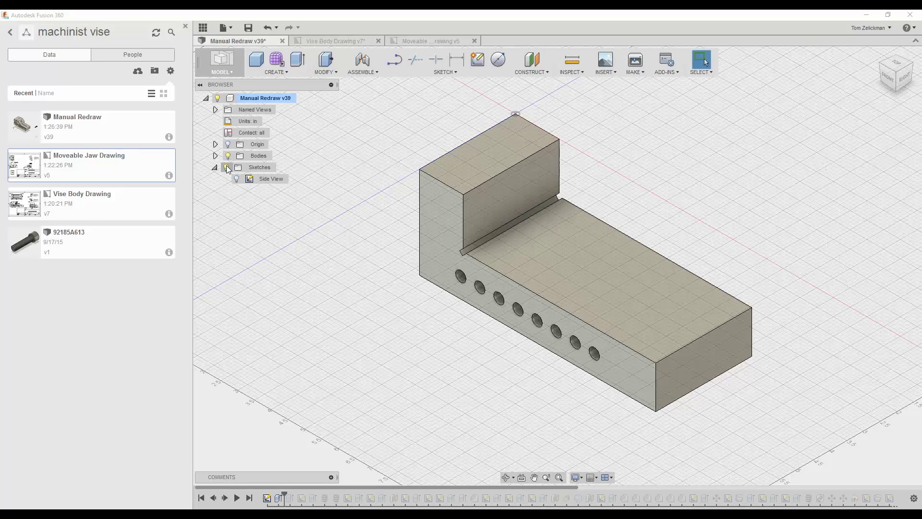
{"action": "left_click", "coordinate": [236, 179]}
{"action": "left_click", "coordinate": [225, 499]}
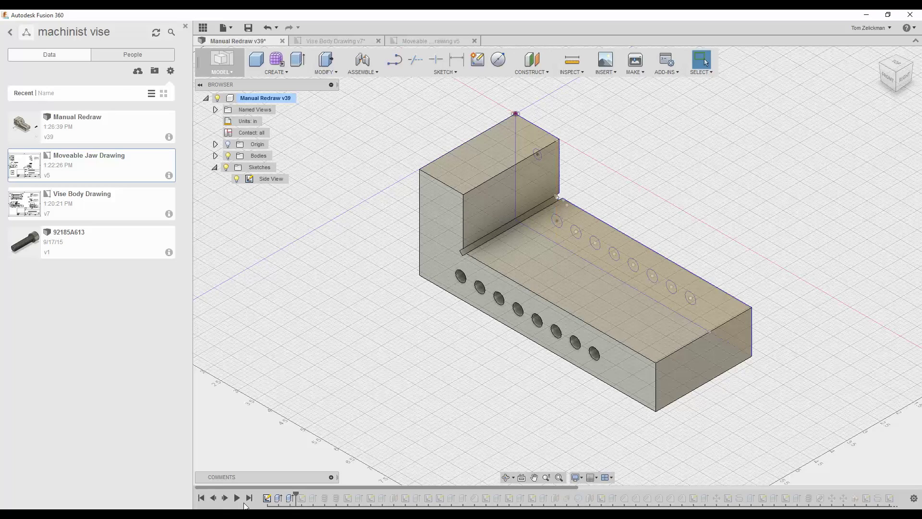
{"action": "left_click", "coordinate": [213, 498]}
{"action": "left_click", "coordinate": [228, 156]}
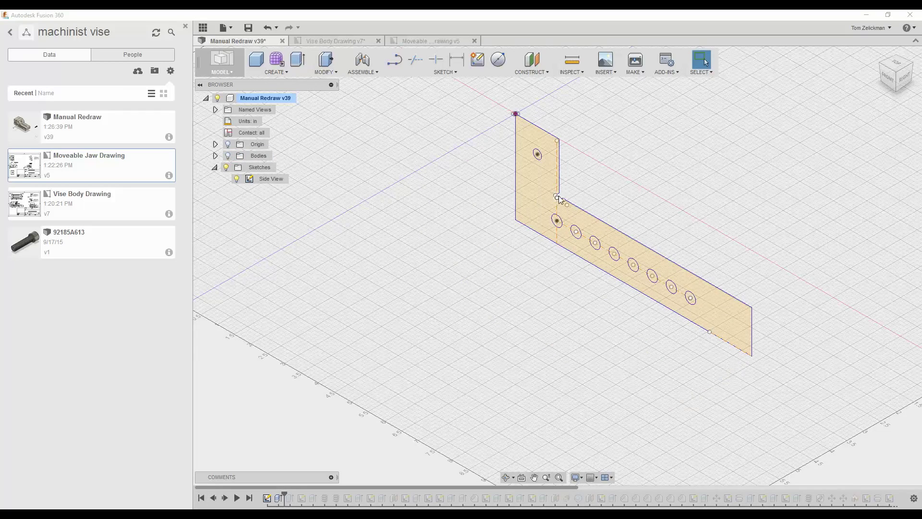
{"action": "scroll", "coordinate": [560, 199], "scroll_direction": "up", "scroll_amount": 10}
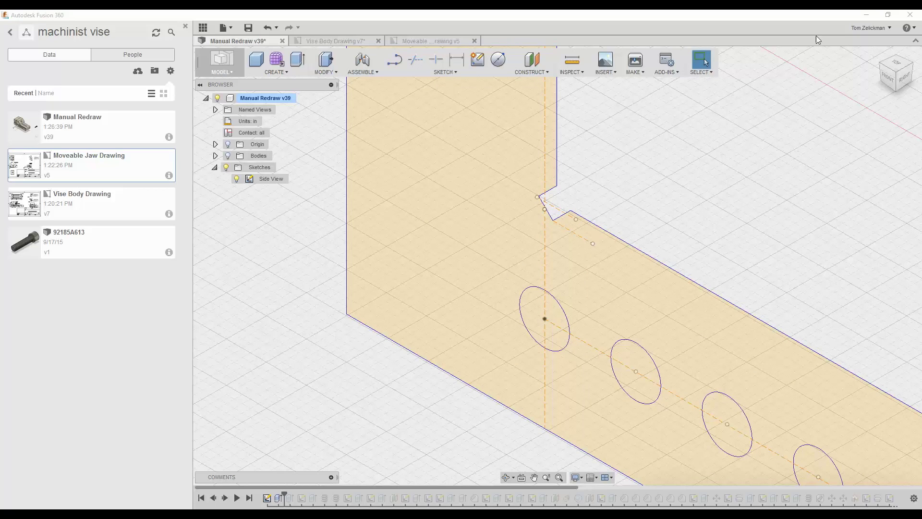
{"action": "left_click", "coordinate": [877, 54]}
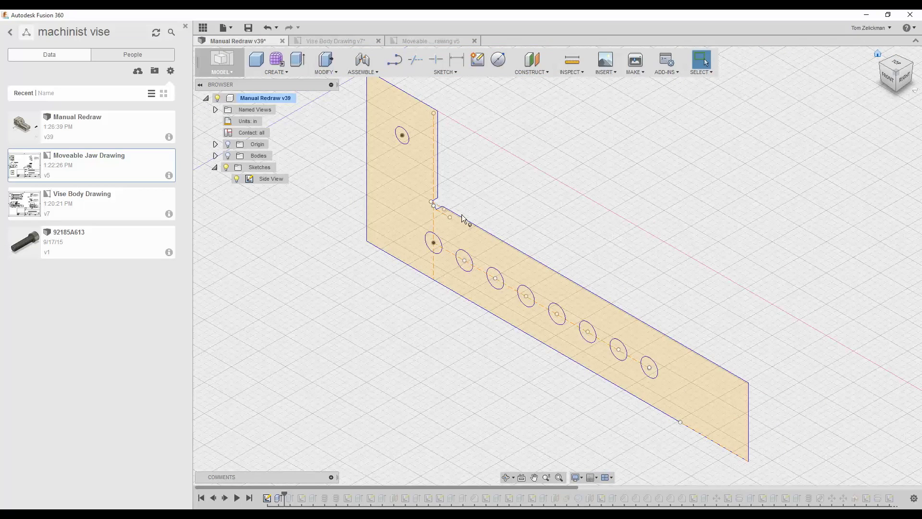
{"action": "left_click", "coordinate": [228, 156]}
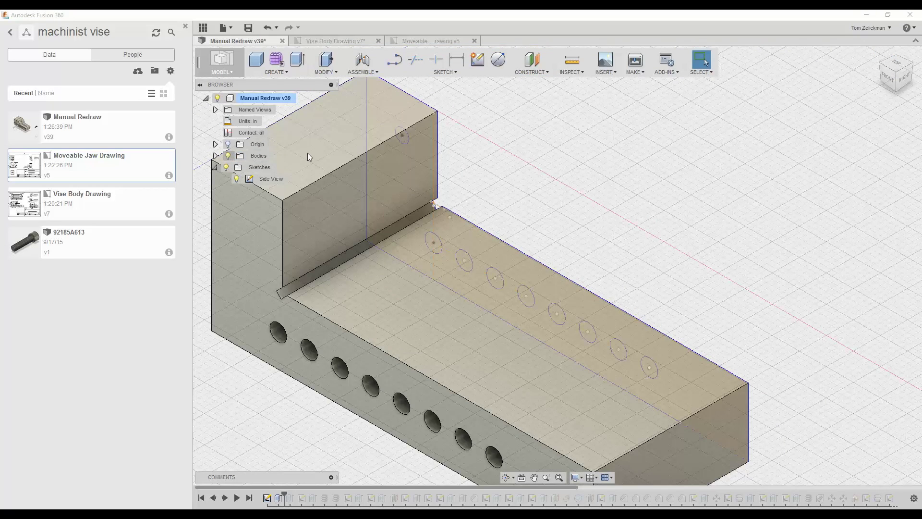
{"action": "left_click", "coordinate": [878, 54]}
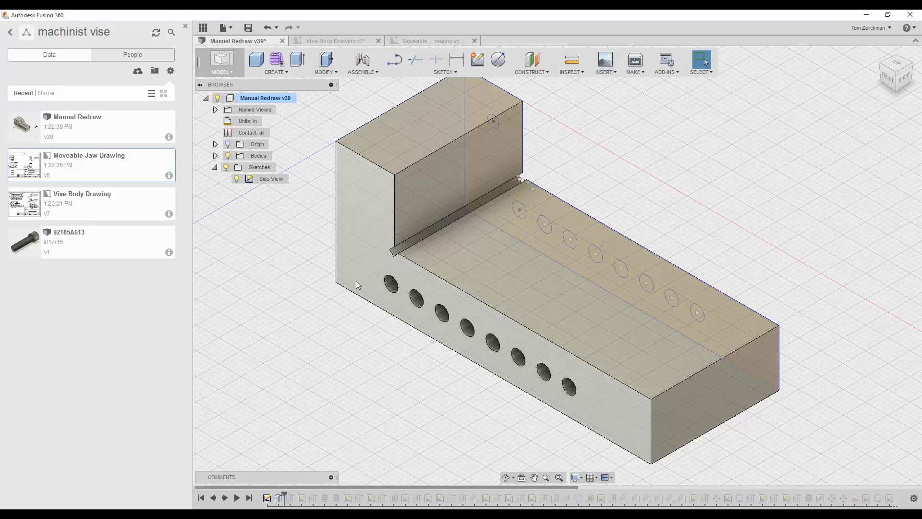
Step to the Opposite Fixed Jaw Threaded sketch and show it on the jaw
{"action": "left_click", "coordinate": [225, 498]}
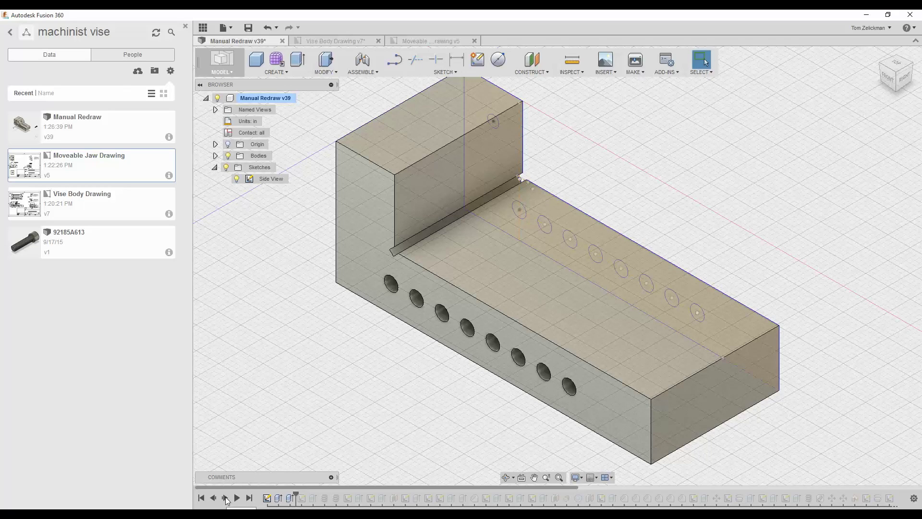
{"action": "left_click", "coordinate": [225, 499]}
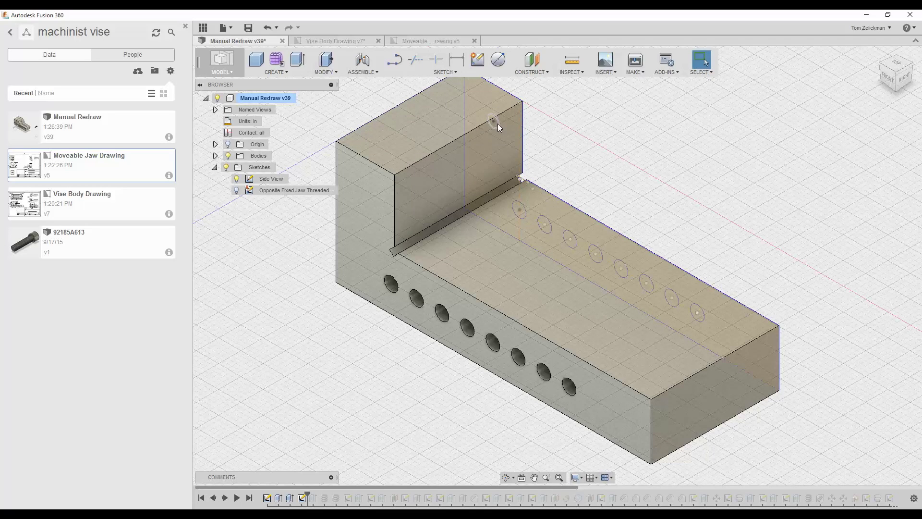
{"action": "left_click", "coordinate": [237, 499]}
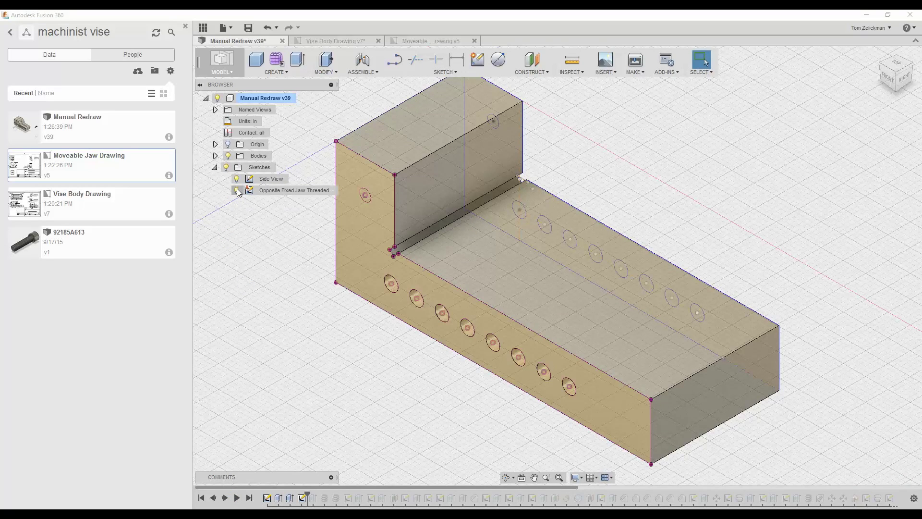
{"action": "left_click", "coordinate": [237, 190]}
Replay the threaded jaw hole, the Back sketch and the grooves along the base
{"action": "left_click", "coordinate": [227, 498]}
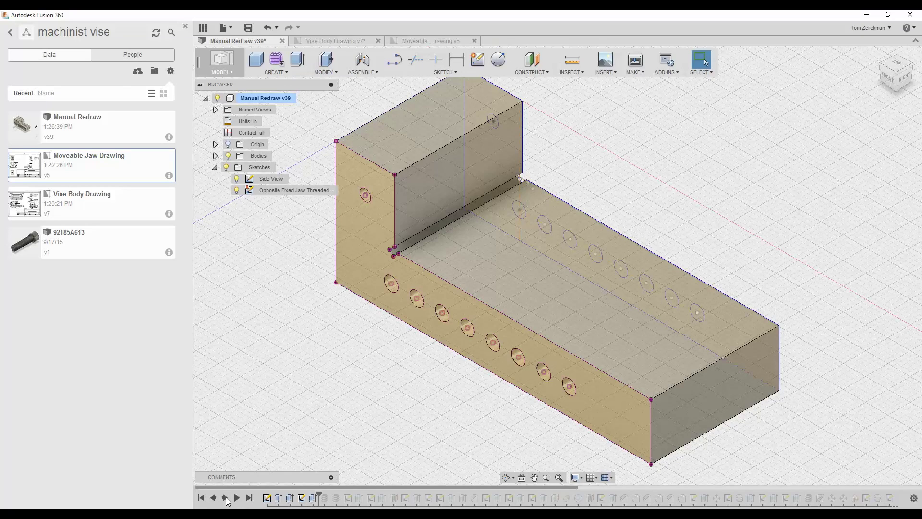
{"action": "left_click", "coordinate": [227, 498]}
{"action": "left_click", "coordinate": [227, 498]}
{"action": "left_click", "coordinate": [225, 498]}
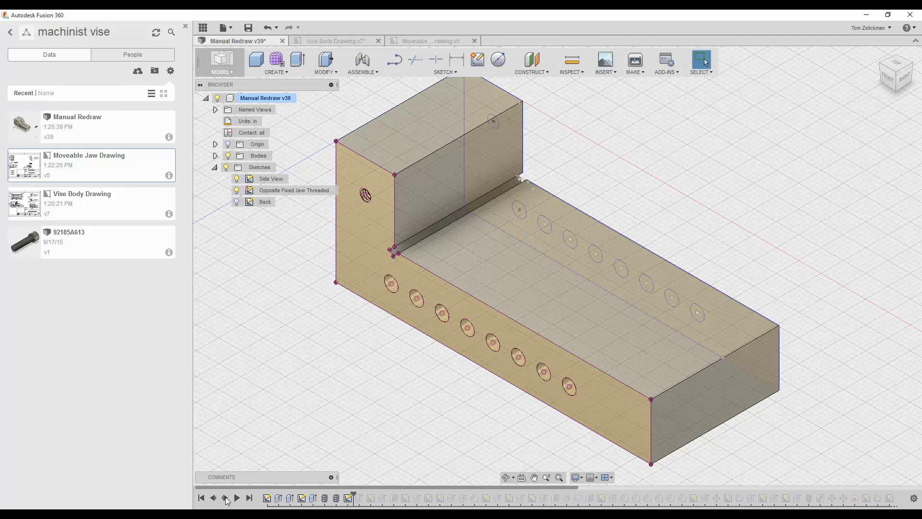
{"action": "left_click", "coordinate": [225, 498]}
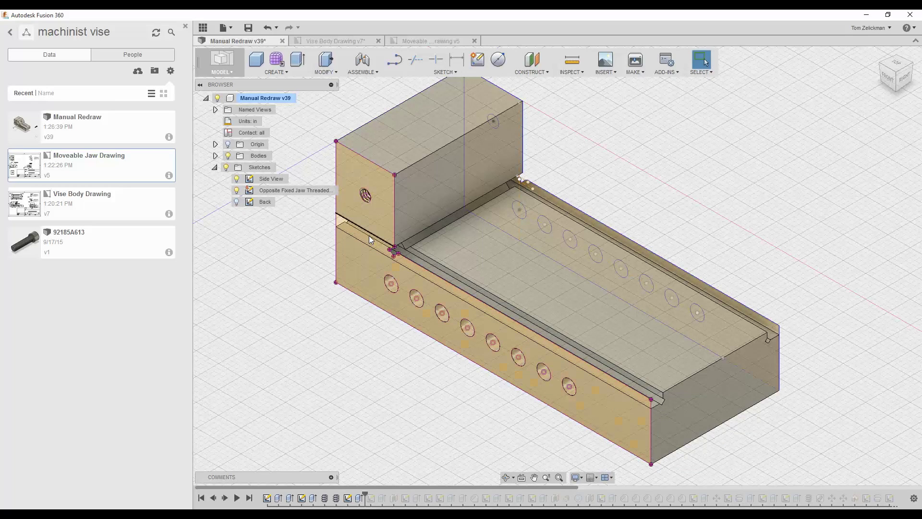
{"action": "left_click", "coordinate": [887, 78]}
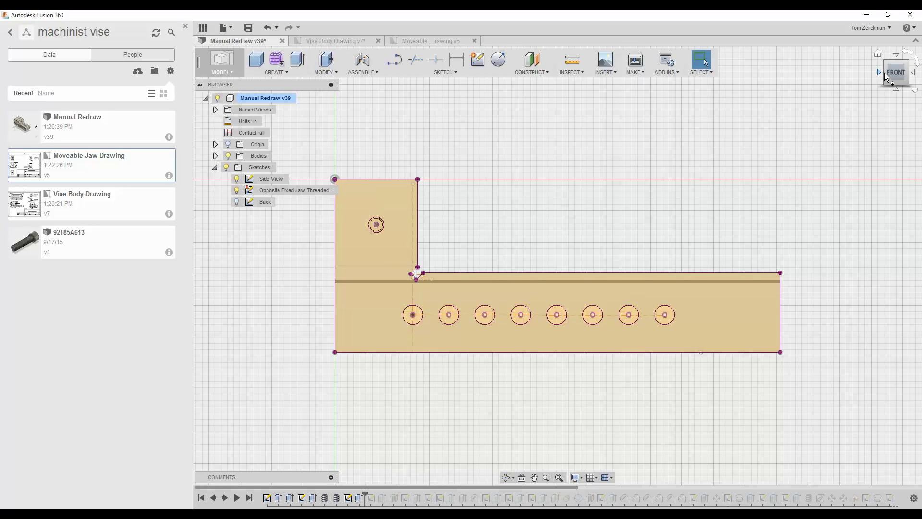
{"action": "left_click", "coordinate": [887, 77]}
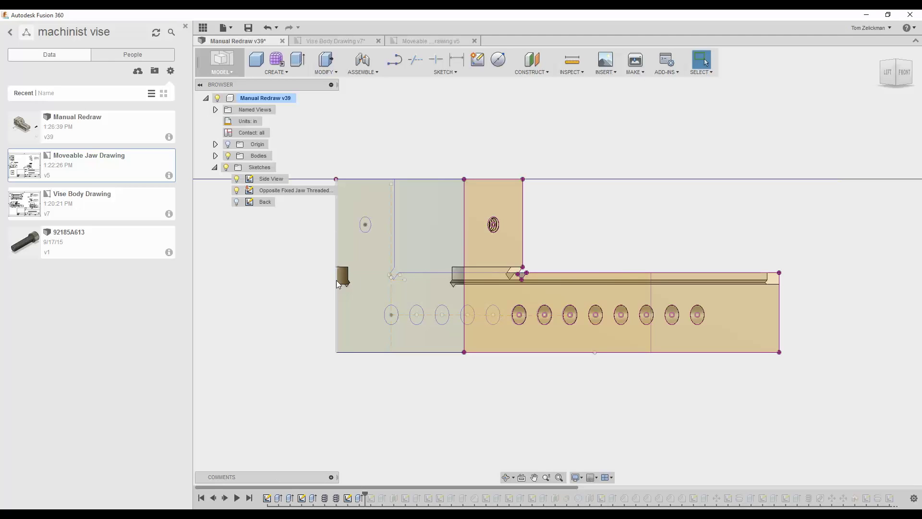
{"action": "left_click", "coordinate": [878, 53]}
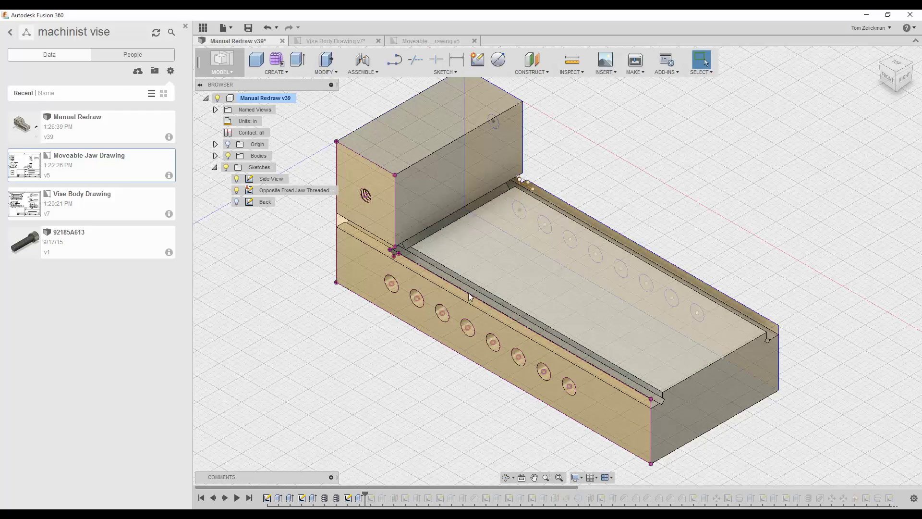
Replay the Bottom sketch and long base slot, show the sketch, then add the construction geometry
{"action": "left_click", "coordinate": [225, 498]}
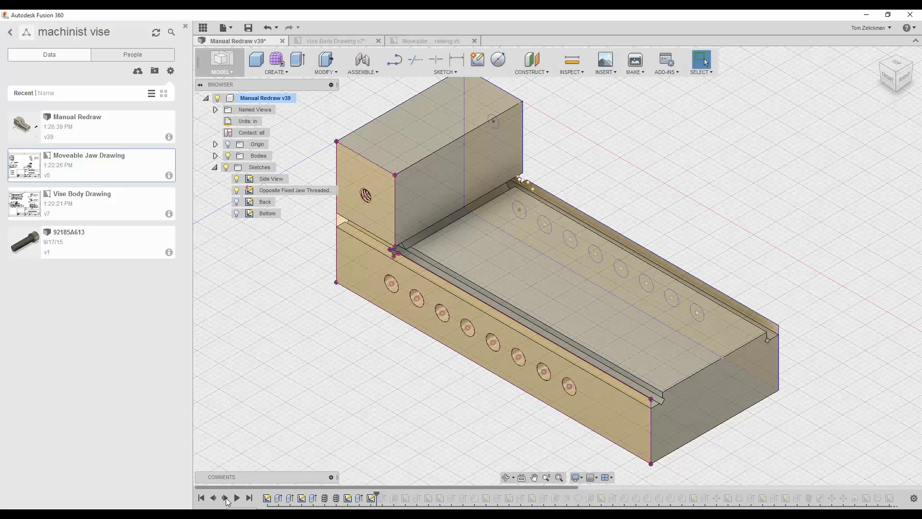
{"action": "left_click", "coordinate": [226, 501]}
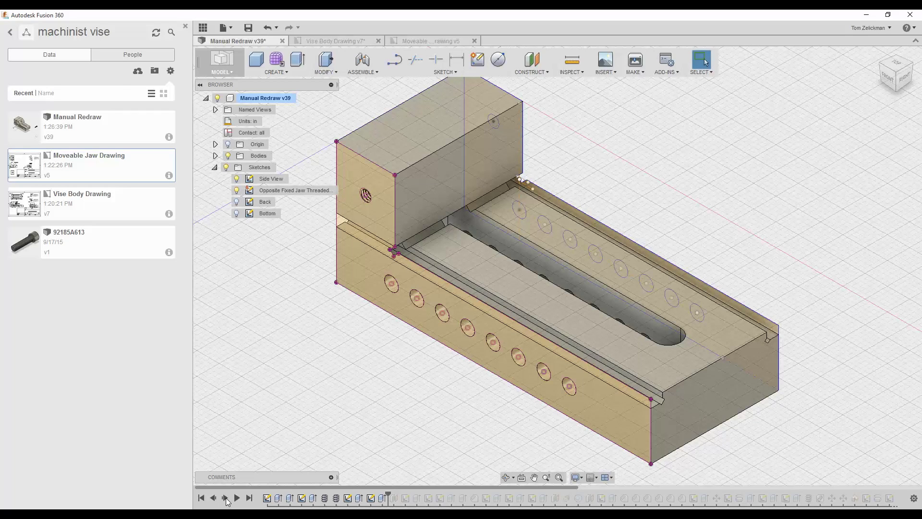
{"action": "left_click", "coordinate": [236, 213]}
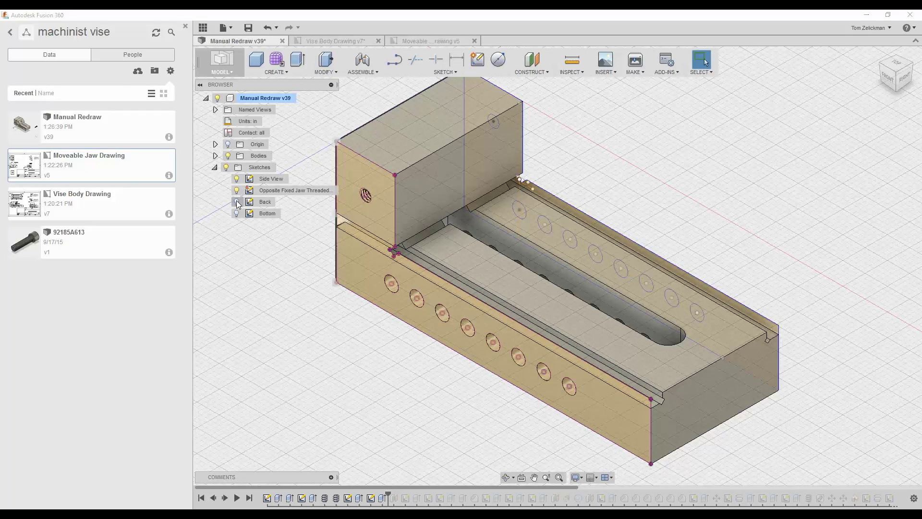
{"action": "left_click", "coordinate": [236, 212]}
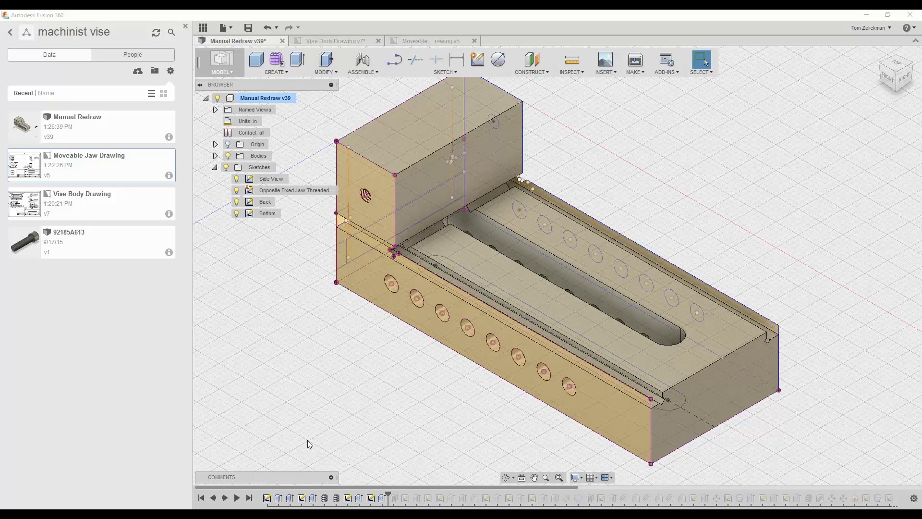
{"action": "left_click", "coordinate": [225, 498]}
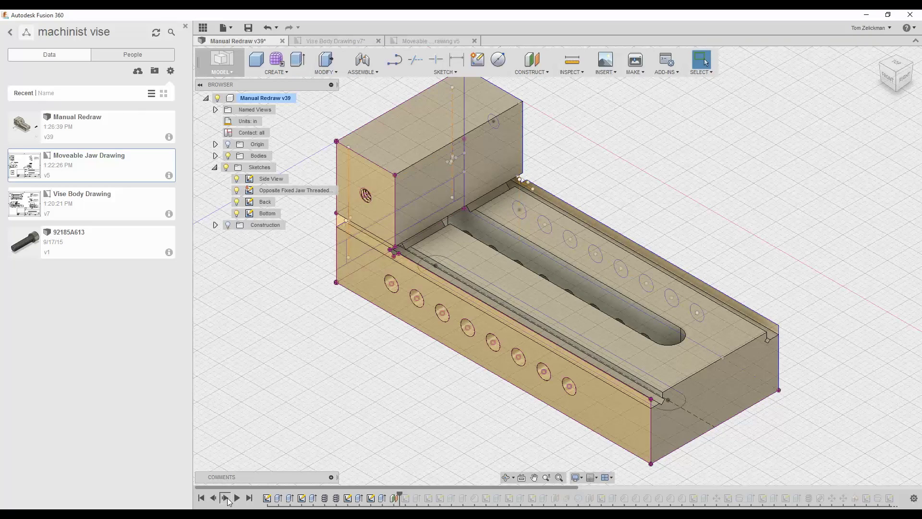
Replay the Back clamp cutout and Front Clamp Cutout sketches, showing Back clamp cutout and construction geometry
{"action": "left_click", "coordinate": [226, 498]}
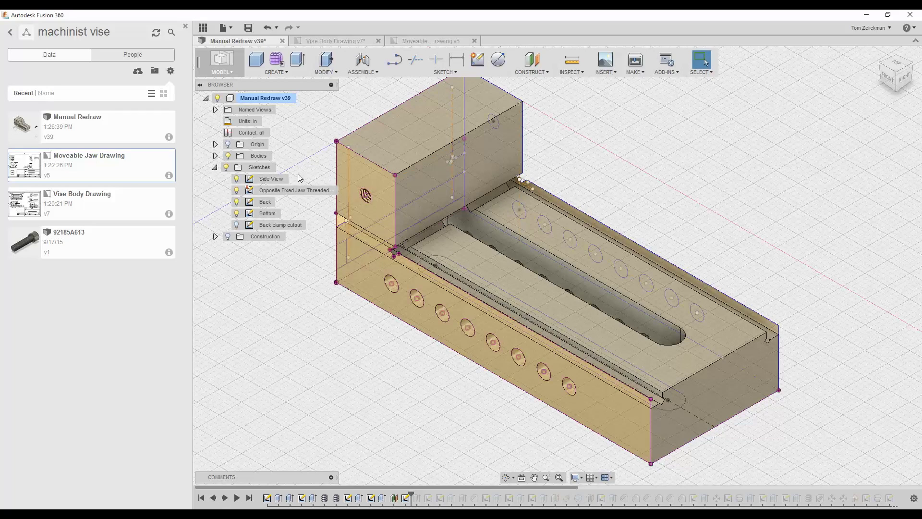
{"action": "left_click", "coordinate": [237, 225]}
{"action": "left_click", "coordinate": [225, 498]}
{"action": "left_click", "coordinate": [225, 498]}
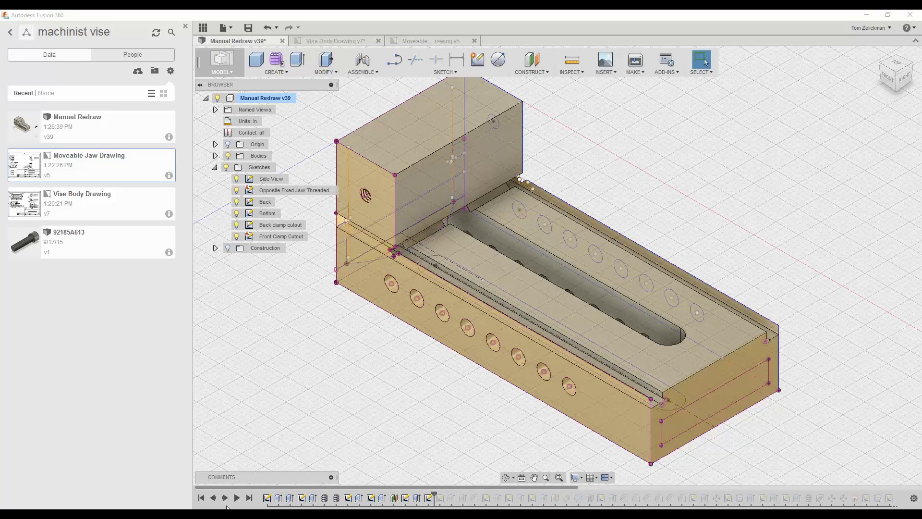
{"action": "left_click", "coordinate": [227, 248]}
{"action": "left_click", "coordinate": [237, 498]}
Replay Sketch7 and the curved front-end cutout through to the Moveable Jaw Side sketch
{"action": "left_click", "coordinate": [226, 499]}
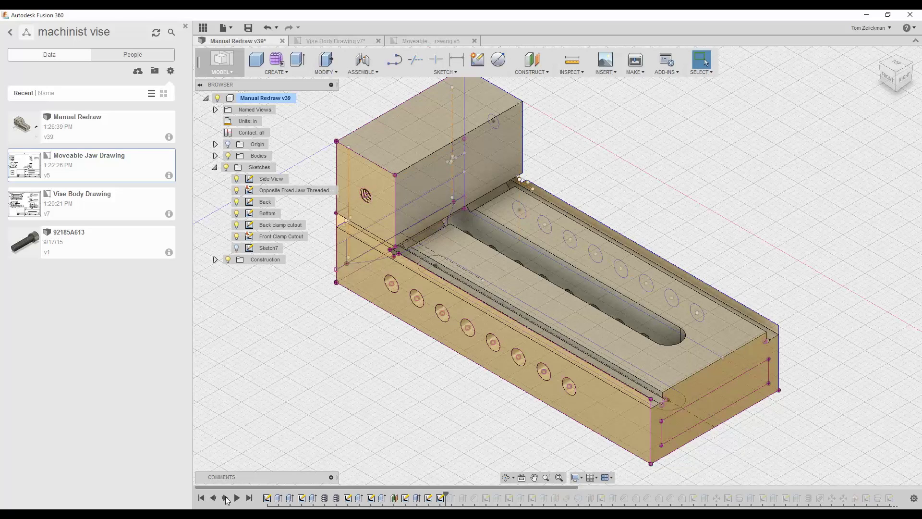
{"action": "left_click", "coordinate": [226, 499]}
{"action": "left_click", "coordinate": [226, 499]}
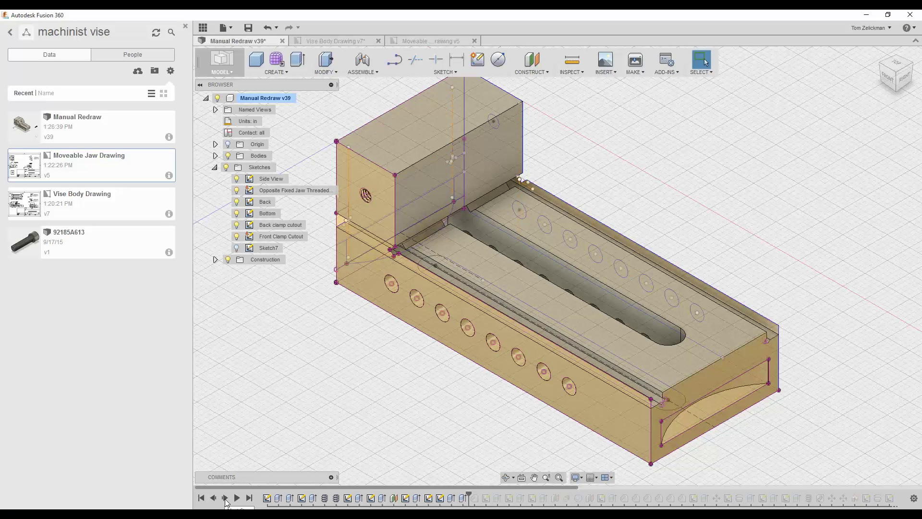
{"action": "left_click", "coordinate": [226, 499]}
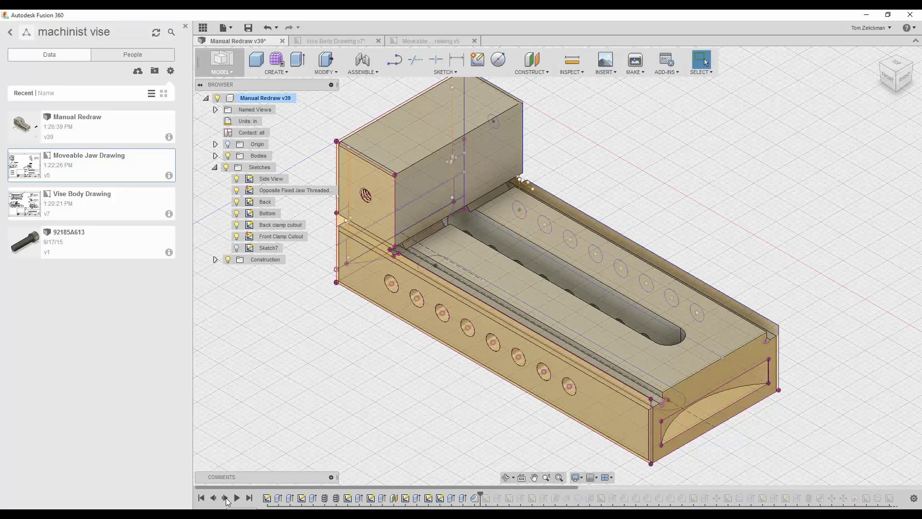
{"action": "left_click", "coordinate": [226, 500]}
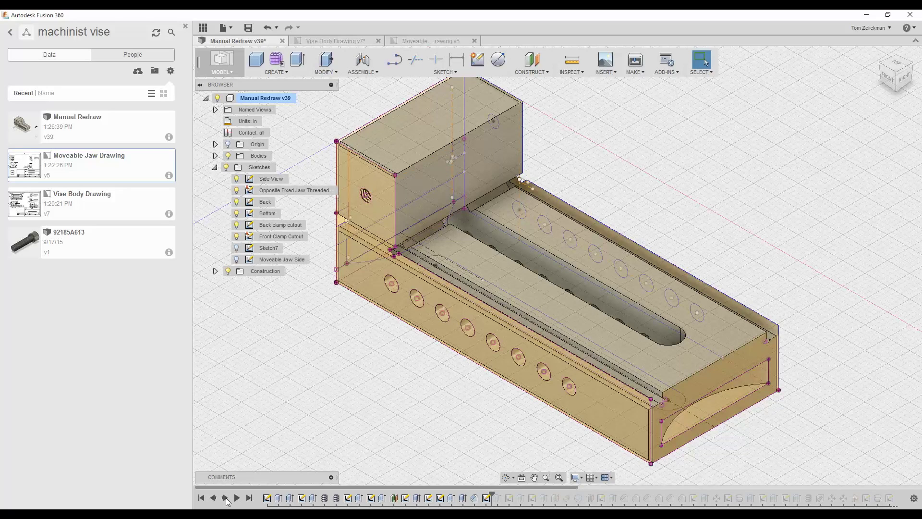
Show Sketch7 and Moveable Jaw Side, zoom out, and replay the wedge-shaped jaw extrusion
{"action": "left_click", "coordinate": [236, 248]}
{"action": "left_click", "coordinate": [237, 260]}
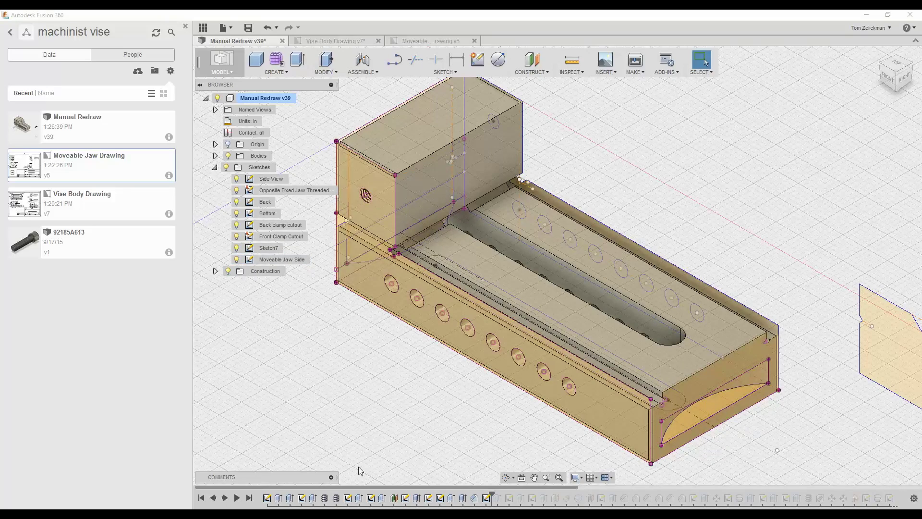
{"action": "scroll", "coordinate": [617, 329], "scroll_direction": "down", "scroll_amount": 3}
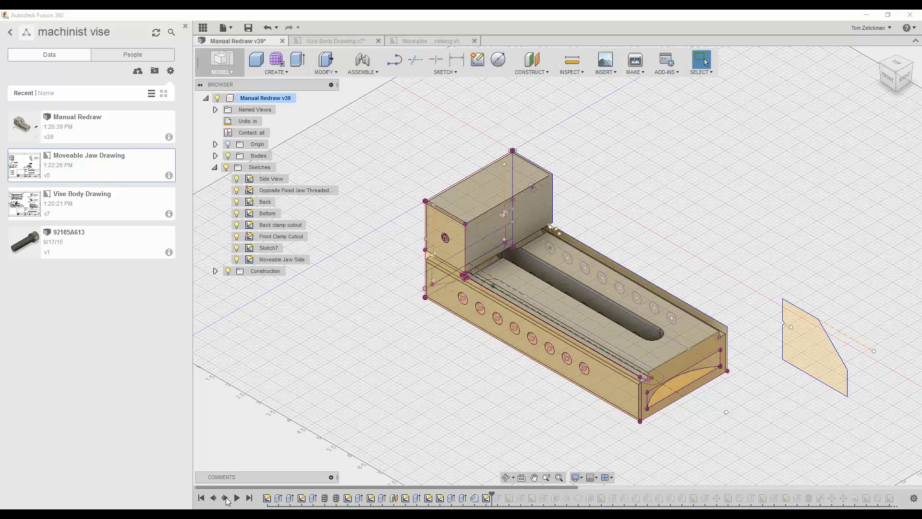
{"action": "left_click", "coordinate": [226, 498]}
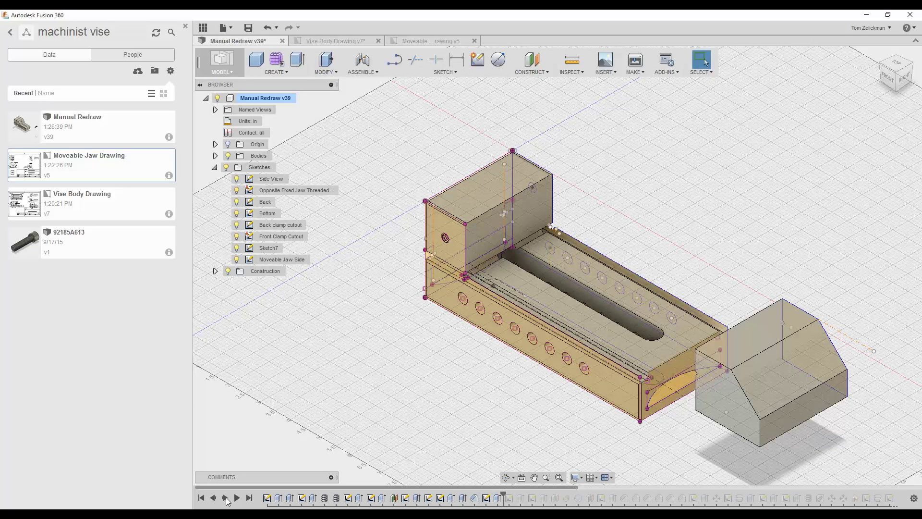
Show the Moveable Jaw Front cutout sketch, cut the underside notch, and reach the Clamping Face sketch
{"action": "left_click", "coordinate": [225, 498]}
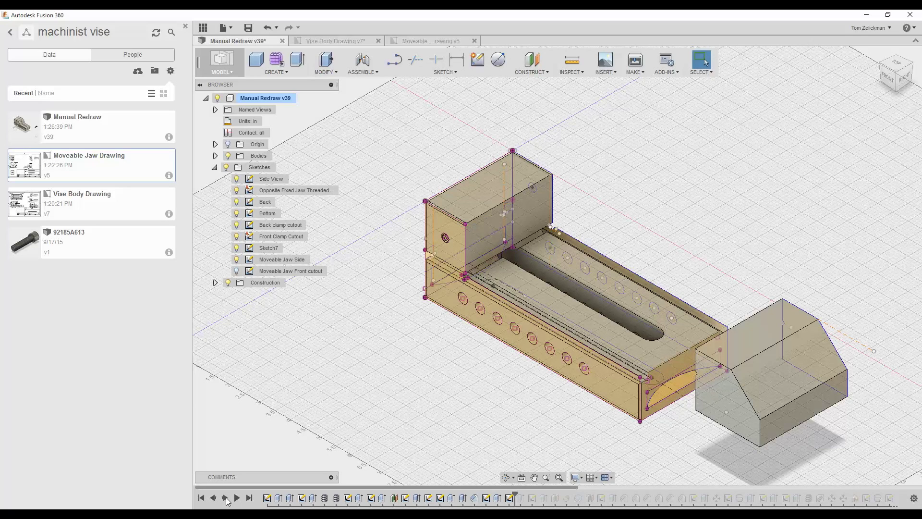
{"action": "left_click", "coordinate": [236, 271]}
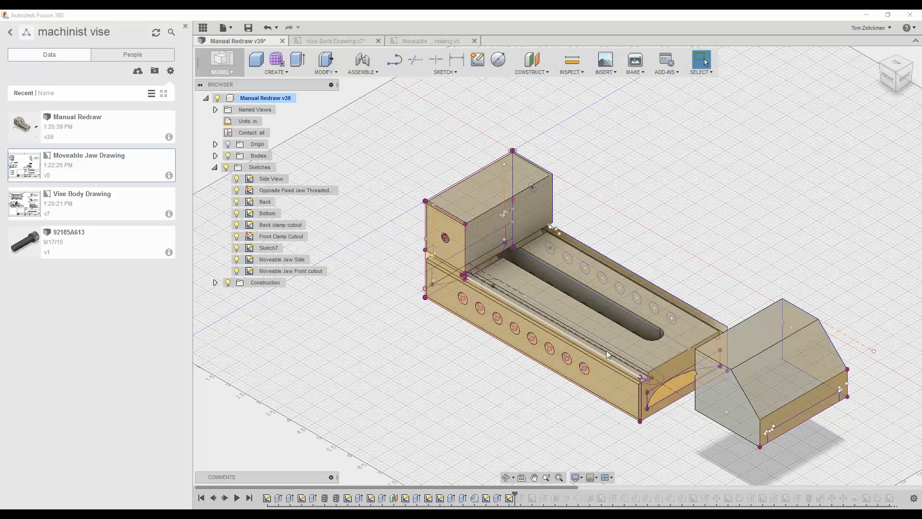
{"action": "left_click", "coordinate": [225, 498]}
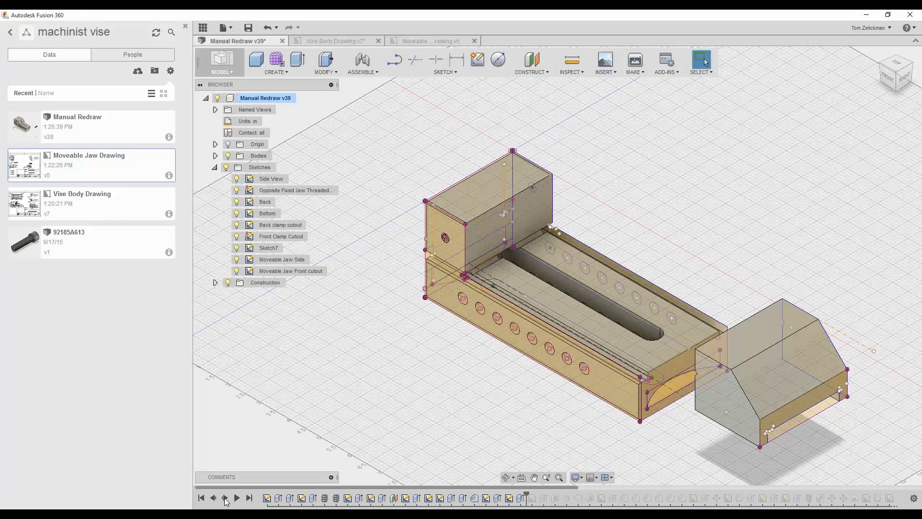
{"action": "left_click", "coordinate": [225, 498]}
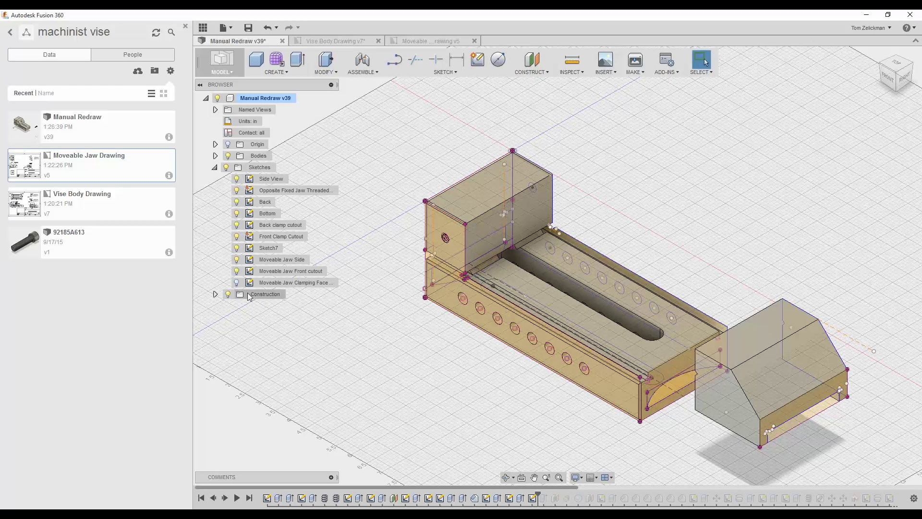
Show the Moveable Jaw Clamping Face circle and replay the jaw's hole with its counterbore
{"action": "left_click", "coordinate": [237, 283]}
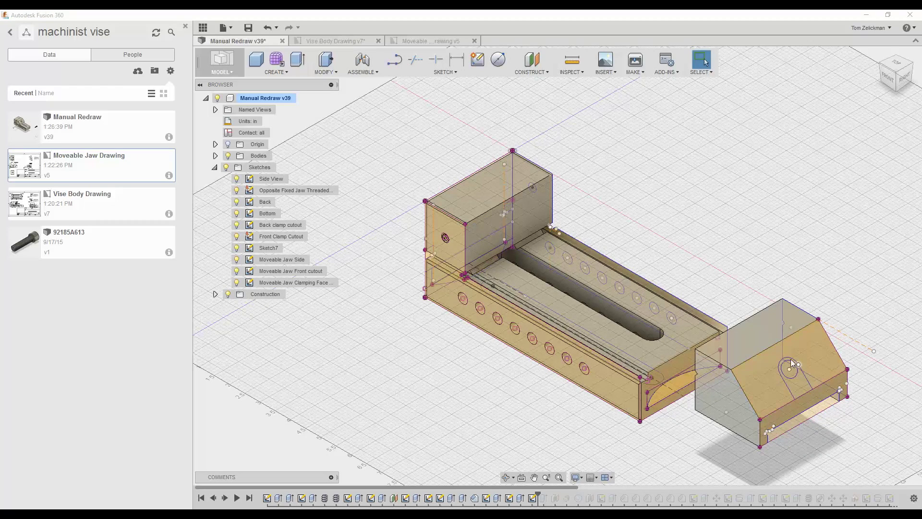
{"action": "left_click", "coordinate": [226, 499]}
{"action": "left_click", "coordinate": [226, 500]}
{"action": "left_click", "coordinate": [226, 500]}
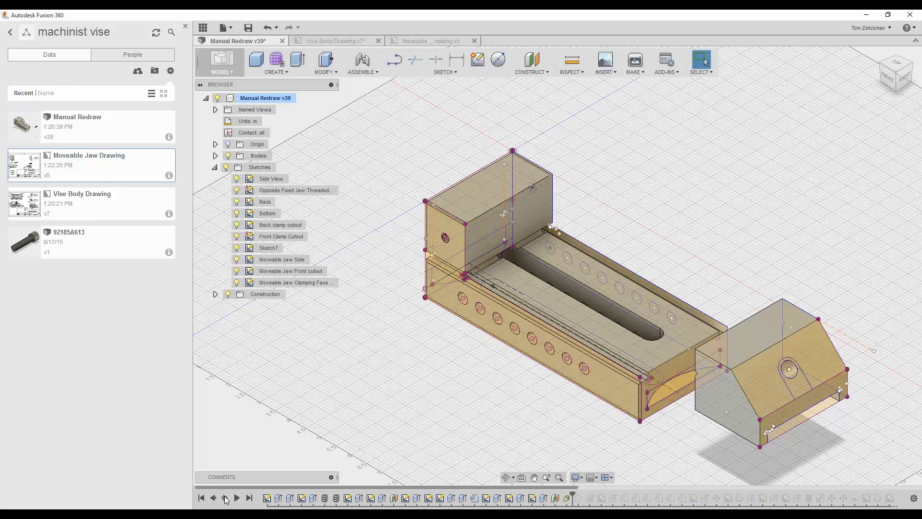
{"action": "left_click", "coordinate": [226, 500]}
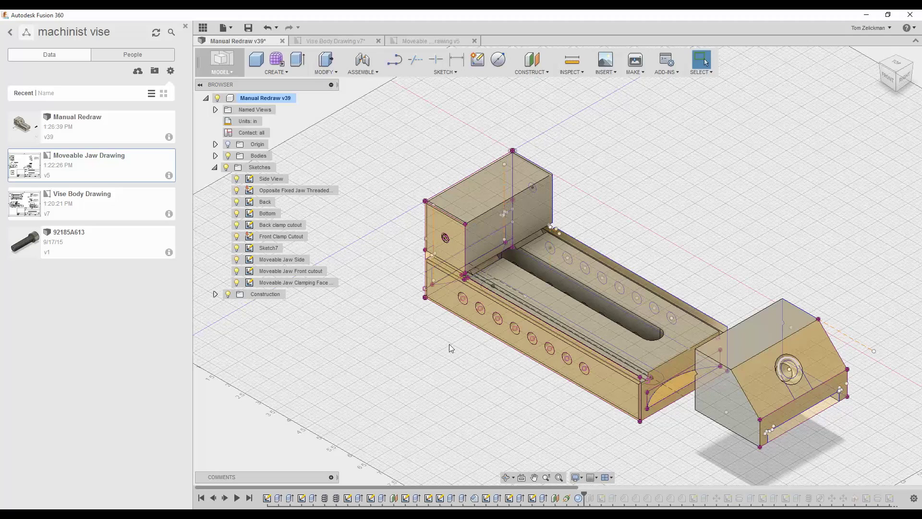
Replay the remaining moveable jaw features, past the pin holder clearance sketch, up to the Pin sketch
{"action": "left_click", "coordinate": [226, 500]}
{"action": "left_click", "coordinate": [226, 500]}
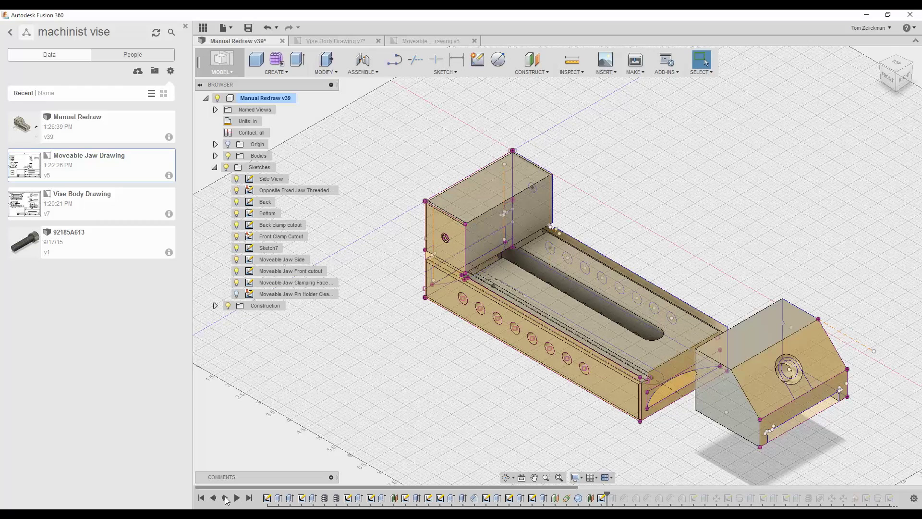
{"action": "left_click", "coordinate": [226, 500]}
{"action": "left_click", "coordinate": [227, 499]}
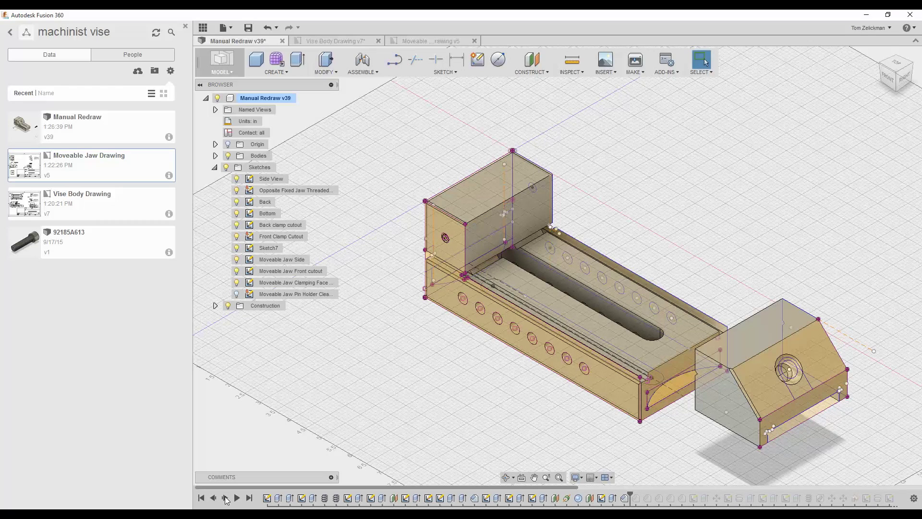
{"action": "left_click", "coordinate": [226, 500]}
{"action": "left_click", "coordinate": [226, 500]}
{"action": "left_click", "coordinate": [226, 500]}
{"action": "left_click", "coordinate": [226, 500]}
{"action": "left_click", "coordinate": [227, 499]}
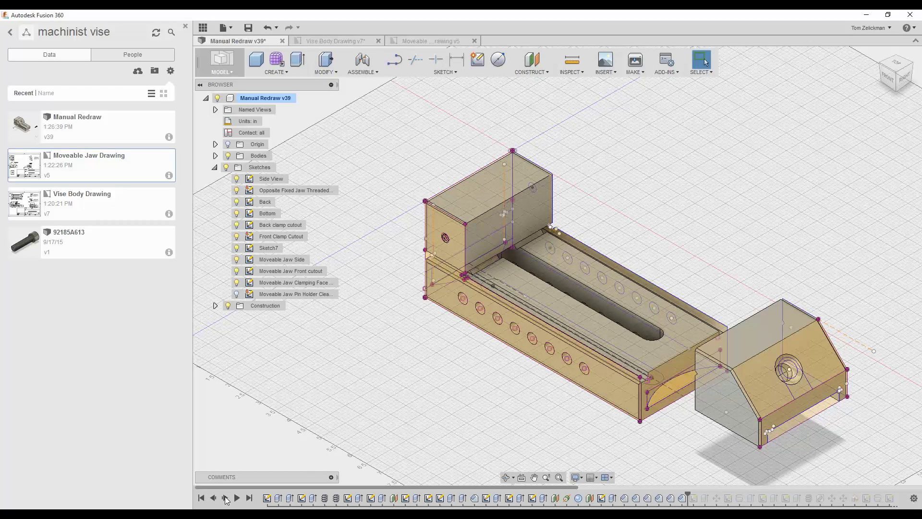
{"action": "left_click", "coordinate": [226, 500]}
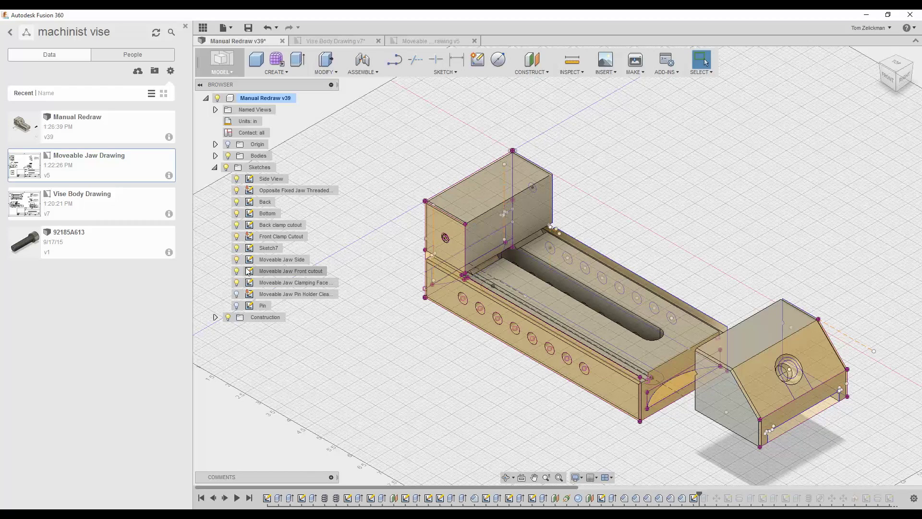
Show the pin holder clearance and Pin sketches, then extrude the pin cylinder through the fixed jaw
{"action": "left_click", "coordinate": [238, 294]}
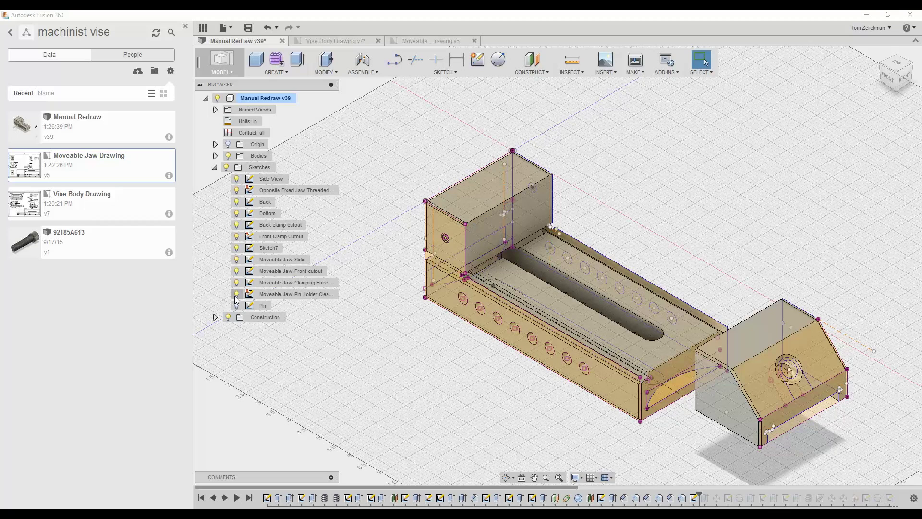
{"action": "left_click", "coordinate": [237, 306]}
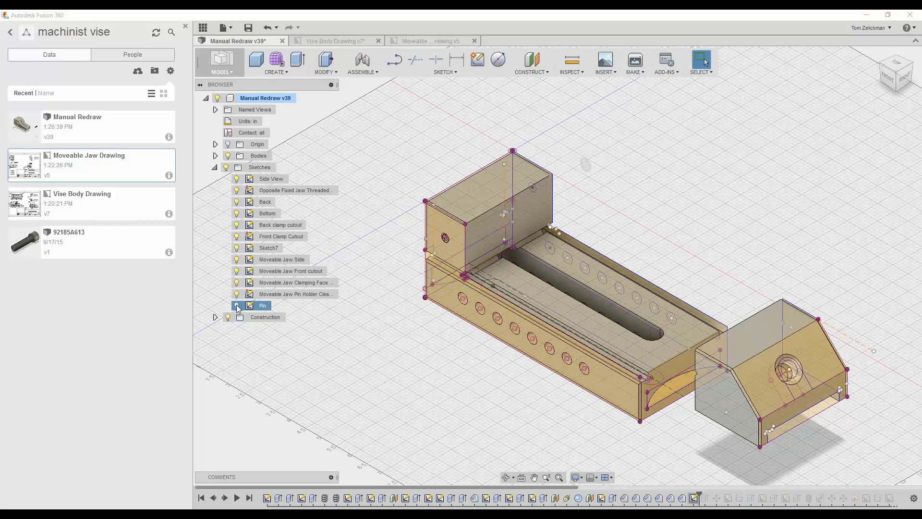
{"action": "left_click", "coordinate": [225, 499]}
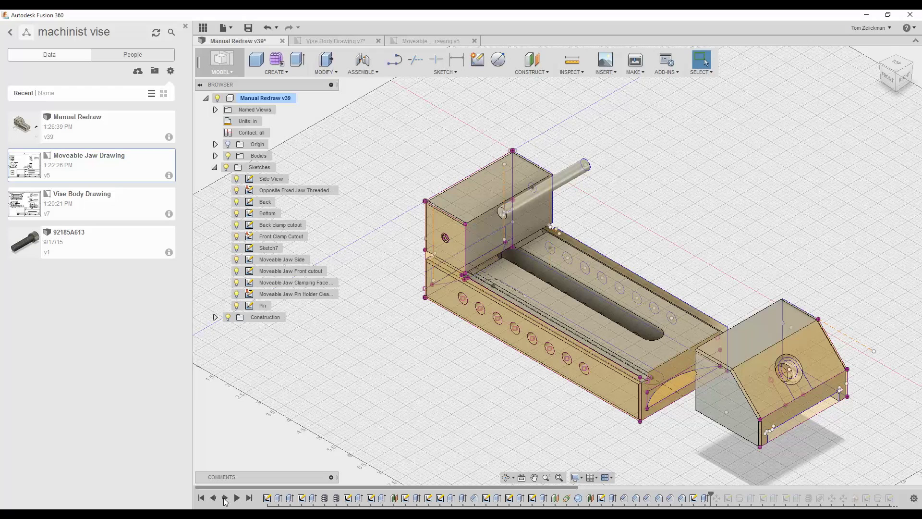
Select Body3, the pin, and replay its move beside the vise up to the Pin Holder sketch
{"action": "left_click", "coordinate": [263, 308]}
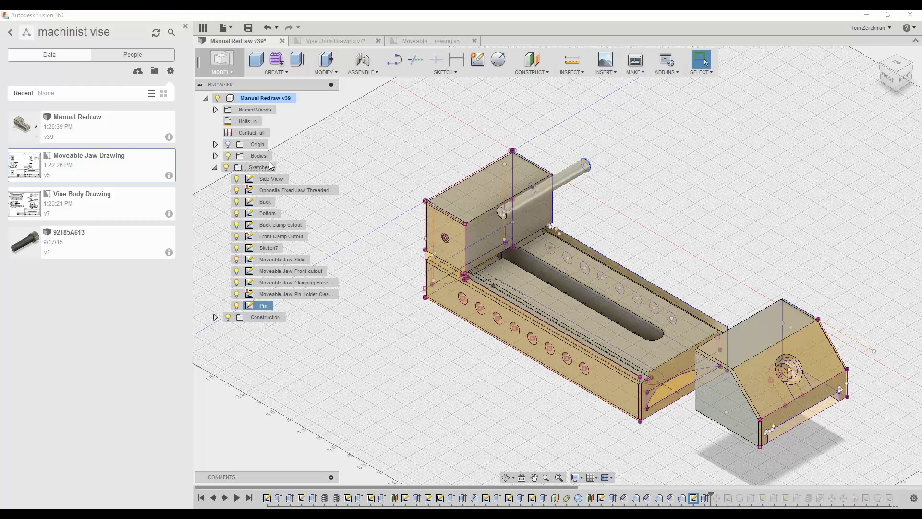
{"action": "left_click", "coordinate": [216, 156]}
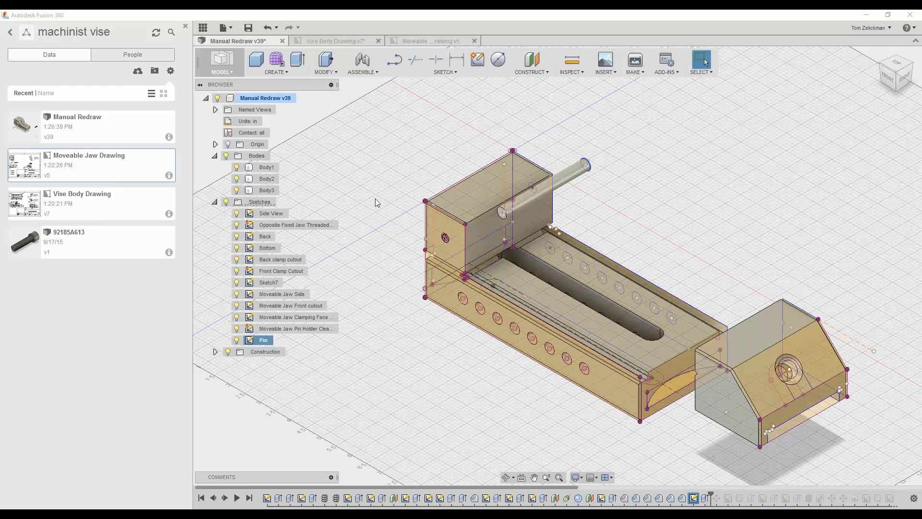
{"action": "left_click", "coordinate": [269, 191]}
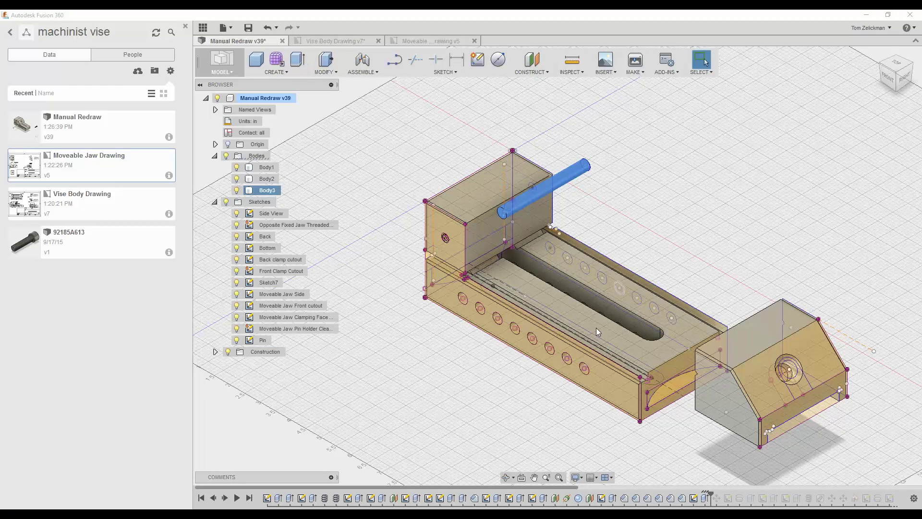
{"action": "left_click", "coordinate": [225, 499]}
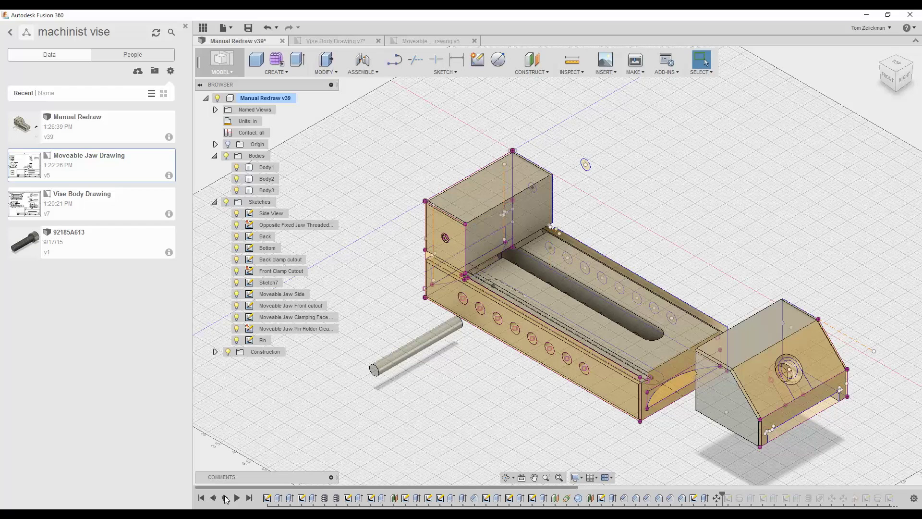
{"action": "left_click", "coordinate": [226, 500]}
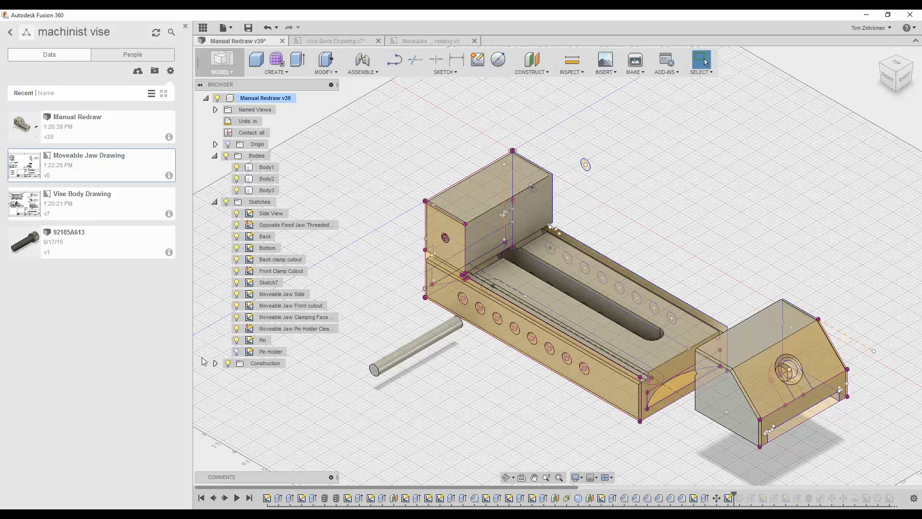
Show the Pin Holder sketch, hide other sketches and bodies, and extrude it into Body5
{"action": "left_click", "coordinate": [236, 352]}
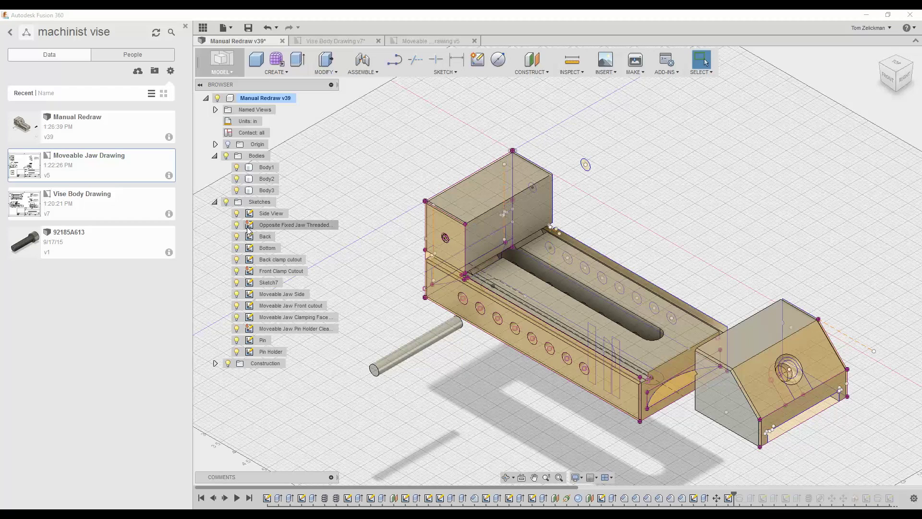
{"action": "left_click", "coordinate": [225, 202]}
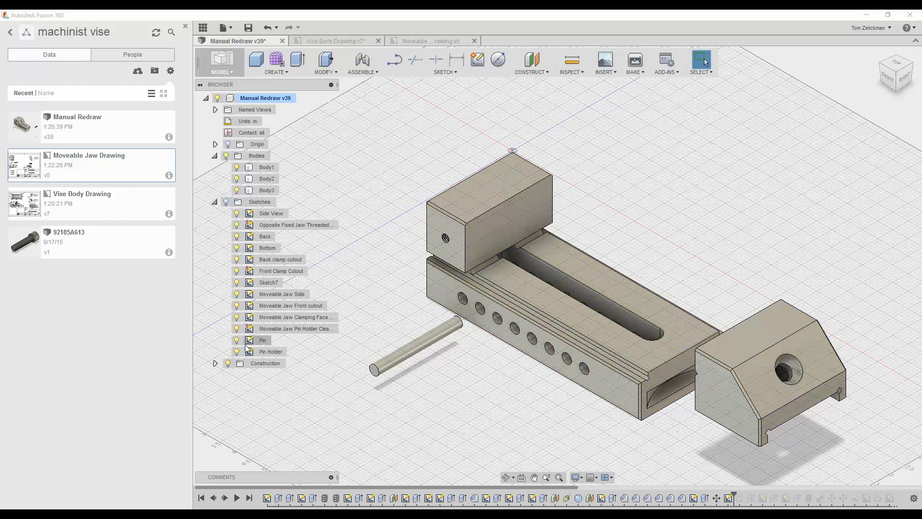
{"action": "left_click", "coordinate": [226, 155]}
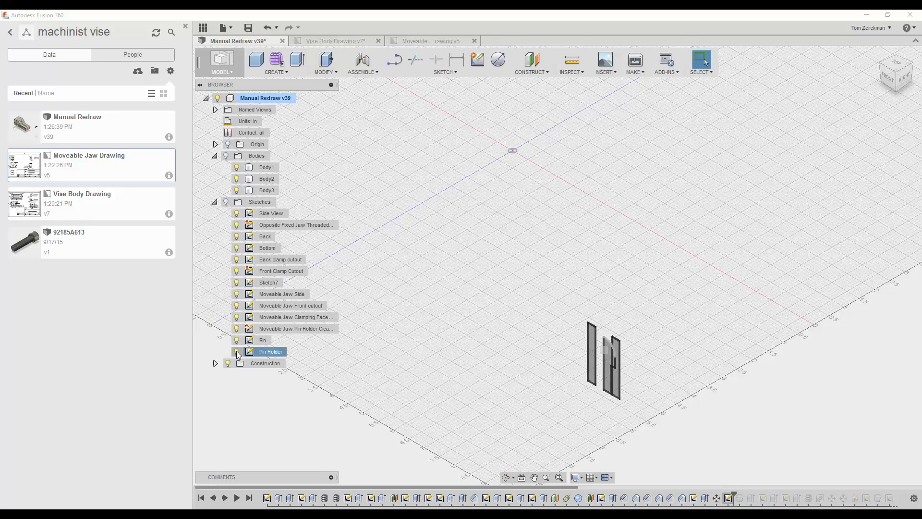
{"action": "left_click", "coordinate": [266, 352]}
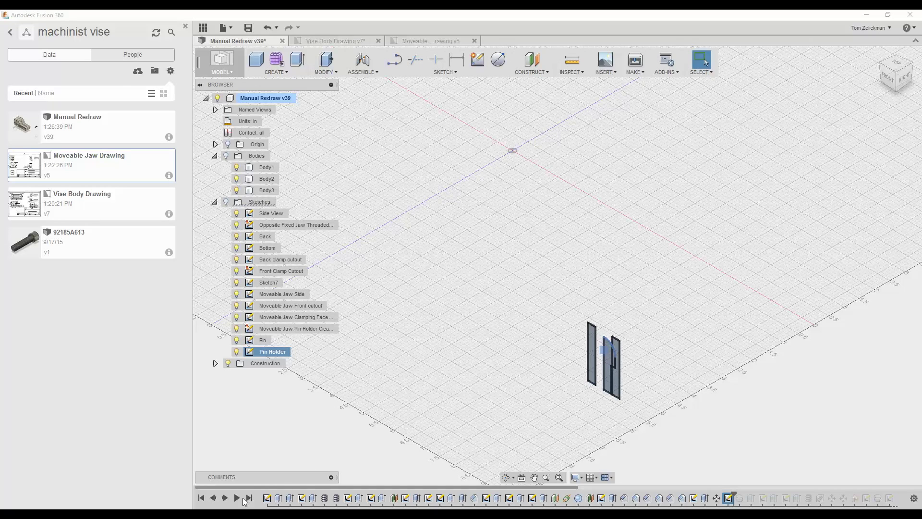
{"action": "left_click", "coordinate": [226, 498]}
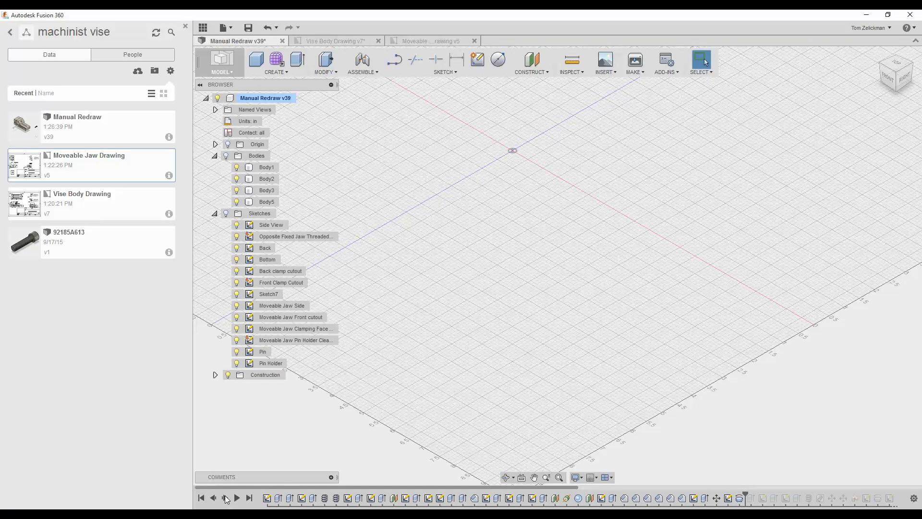
Hide the main vise body Body1 and select the pin holder body Body5
{"action": "left_click", "coordinate": [226, 156]}
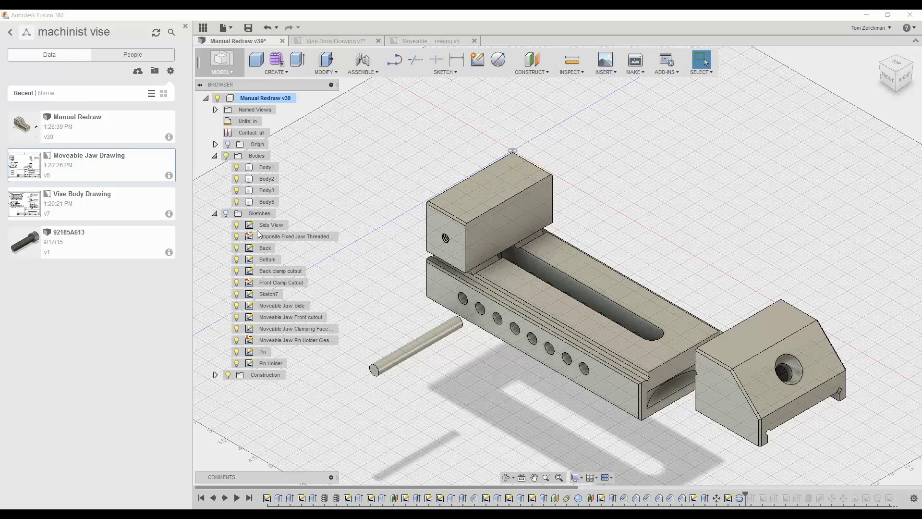
{"action": "left_click", "coordinate": [237, 168]}
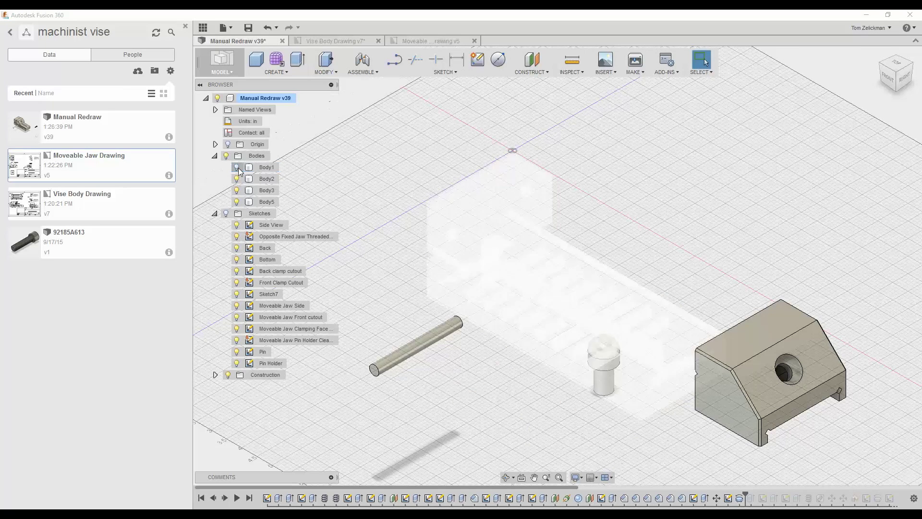
{"action": "left_click", "coordinate": [609, 370]}
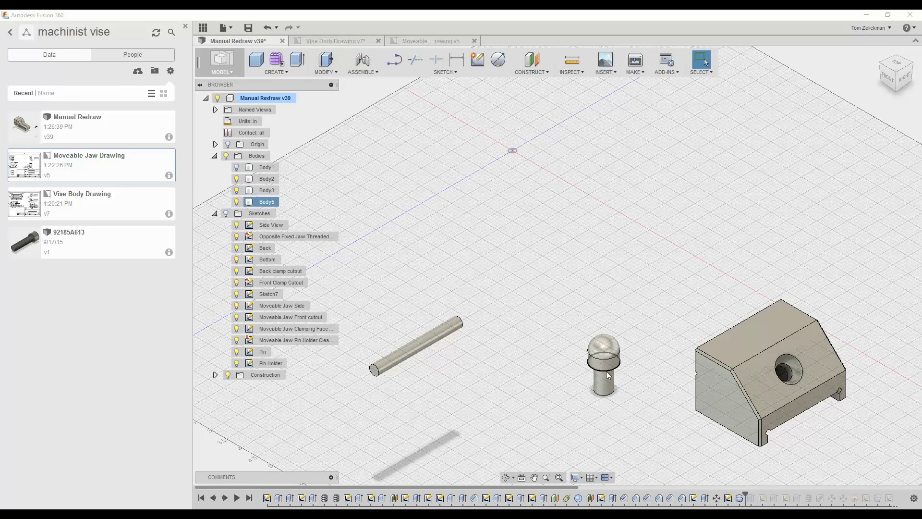
{"action": "left_click", "coordinate": [267, 202]}
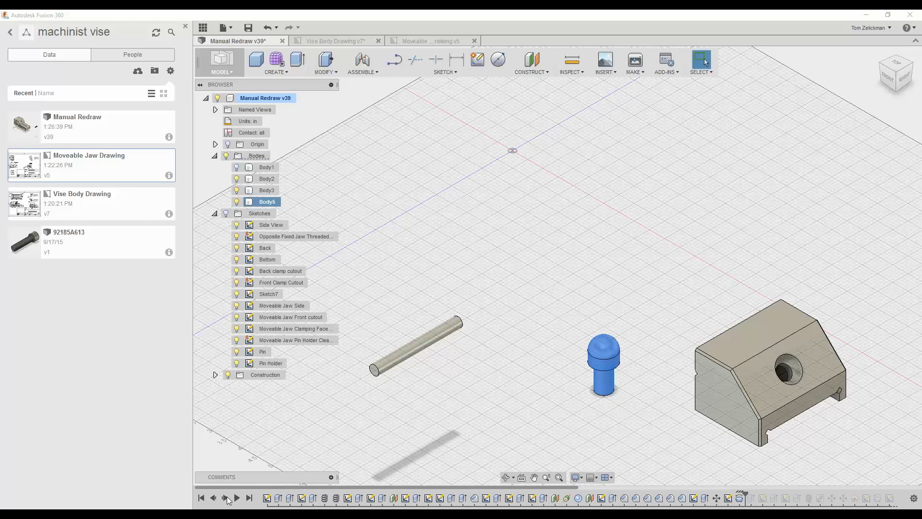
Replay the timeline through the Pin Holder Cross Hole sketch, showing it, and cut the cross hole
{"action": "left_click", "coordinate": [227, 499]}
{"action": "left_click", "coordinate": [225, 498]}
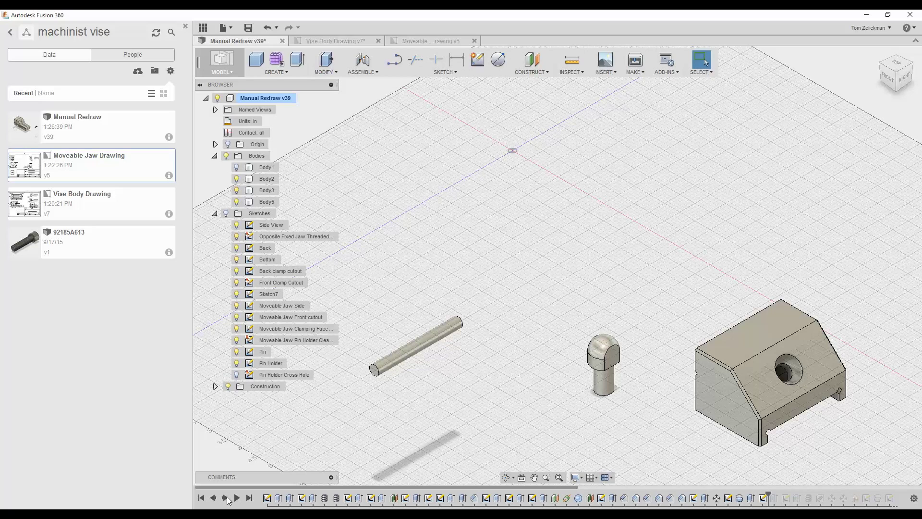
{"action": "left_click", "coordinate": [236, 375]}
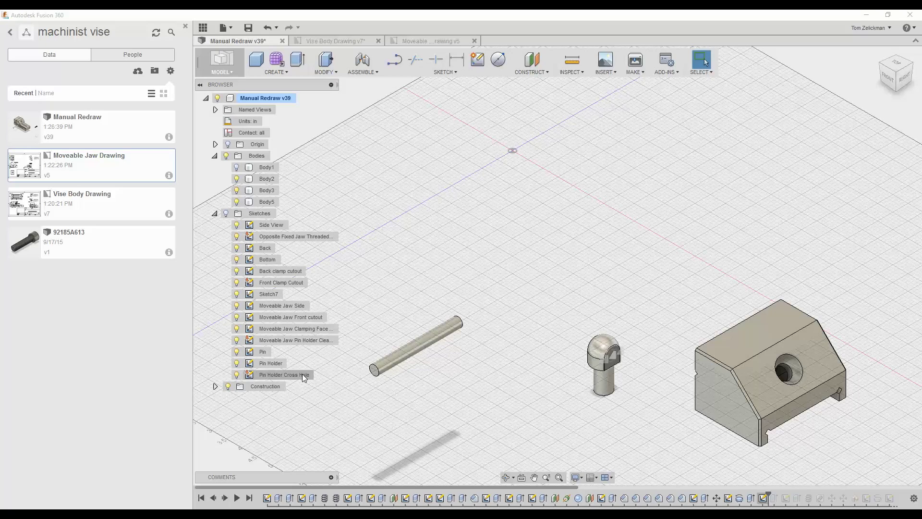
{"action": "left_click", "coordinate": [225, 498]}
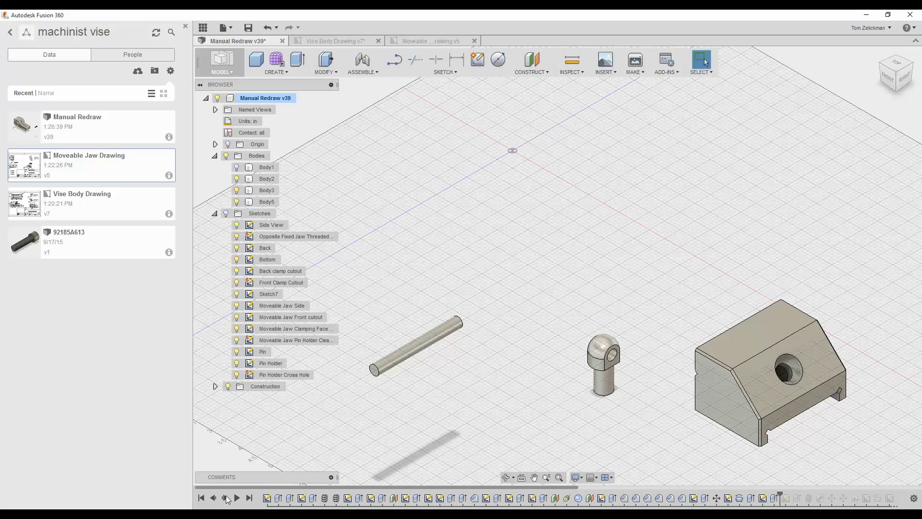
Replay the Pin Holder 5/16 Threaded sketch, showing it, and the features that follow
{"action": "left_click", "coordinate": [226, 498]}
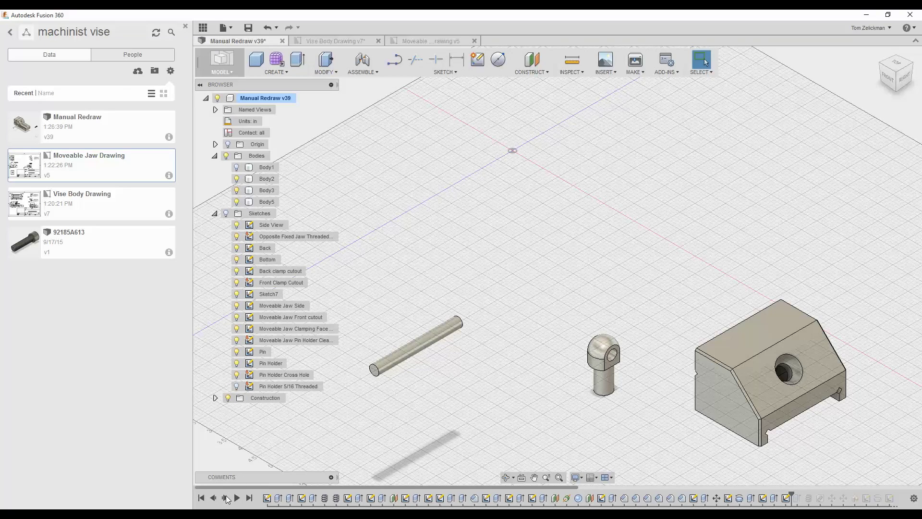
{"action": "left_click", "coordinate": [236, 387]}
{"action": "left_click", "coordinate": [226, 498]}
{"action": "left_click", "coordinate": [226, 499]}
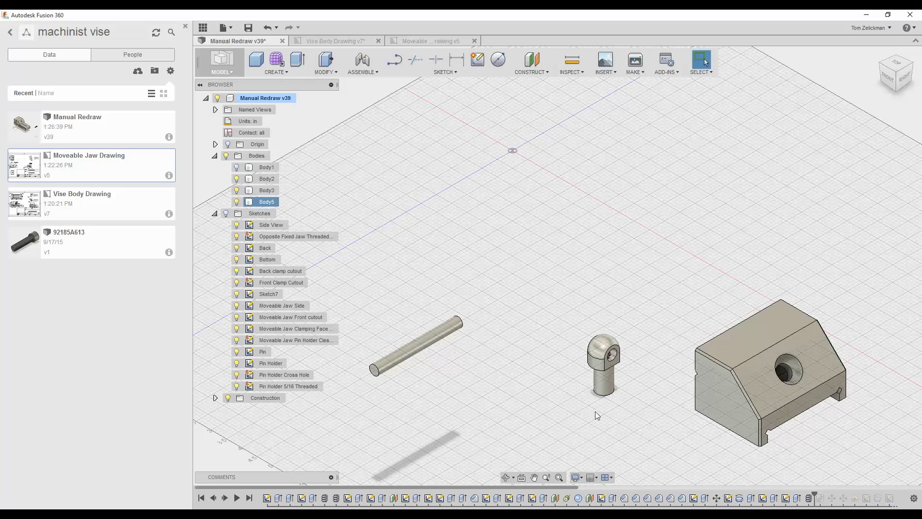
Show Body1 again and replay the 92185A613 bolt insertion, its move out of the jaw, and Sketch17
{"action": "left_click", "coordinate": [237, 167]}
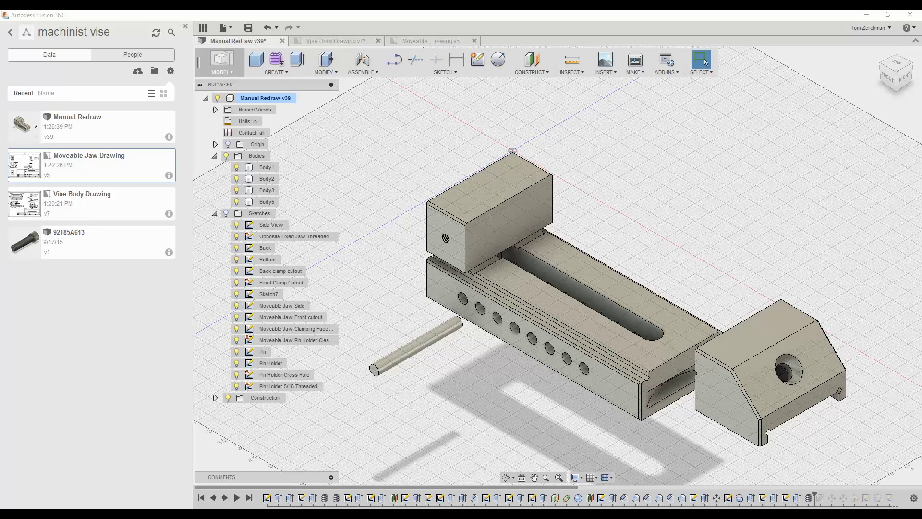
{"action": "left_click", "coordinate": [225, 498]}
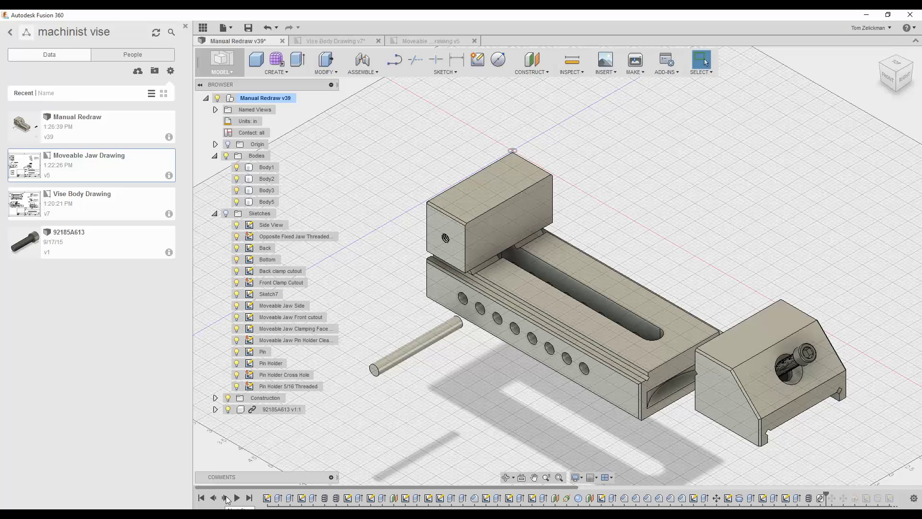
{"action": "left_click", "coordinate": [225, 498]}
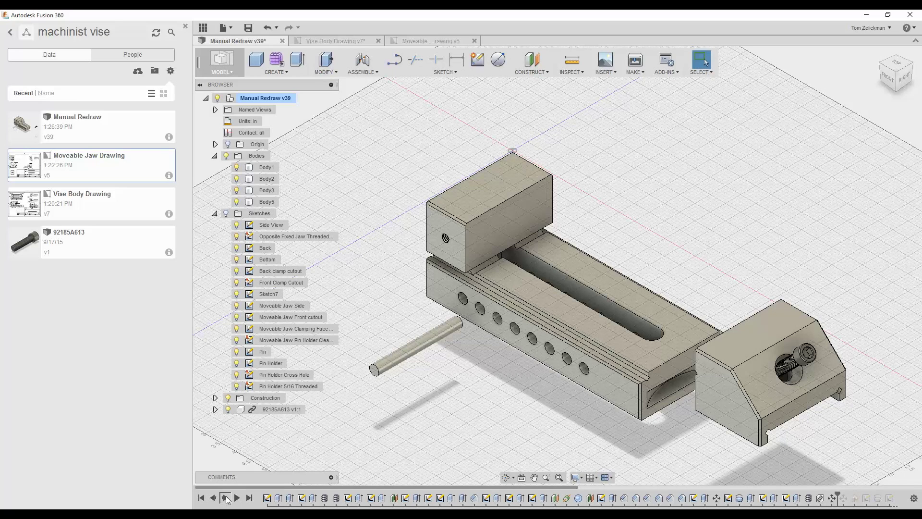
{"action": "left_click", "coordinate": [226, 498]}
{"action": "left_click", "coordinate": [225, 498]}
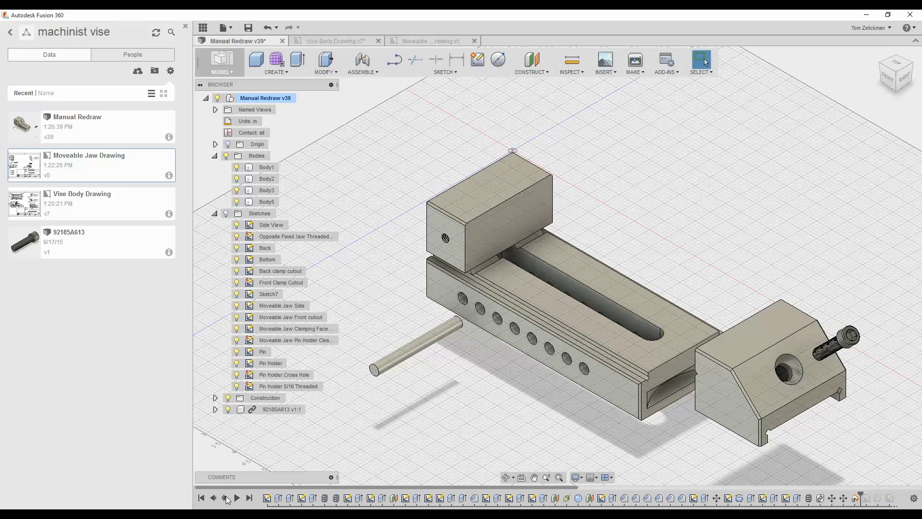
{"action": "left_click", "coordinate": [226, 499]}
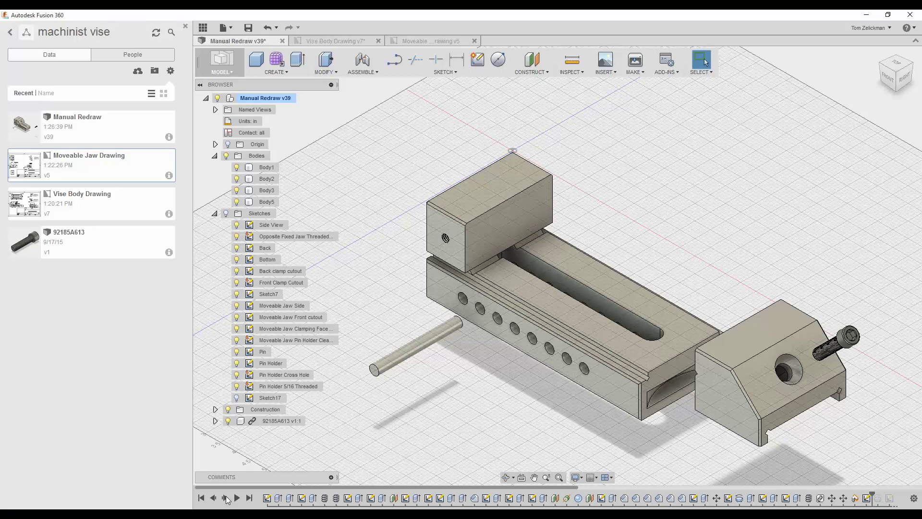
Show Sketch17, then replay Body6, Sketch18, the washer on the bolt, and the component conversion
{"action": "left_click", "coordinate": [237, 398]}
{"action": "left_click", "coordinate": [225, 498]}
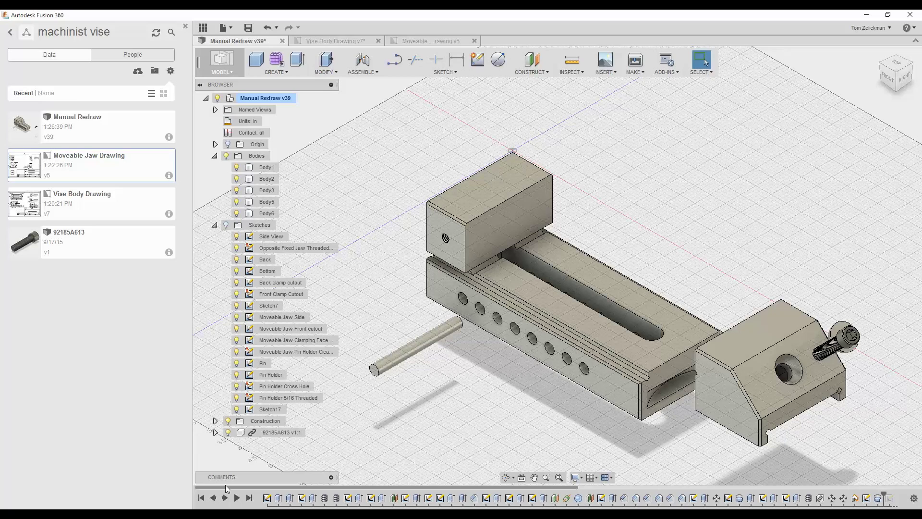
{"action": "left_click", "coordinate": [225, 499]}
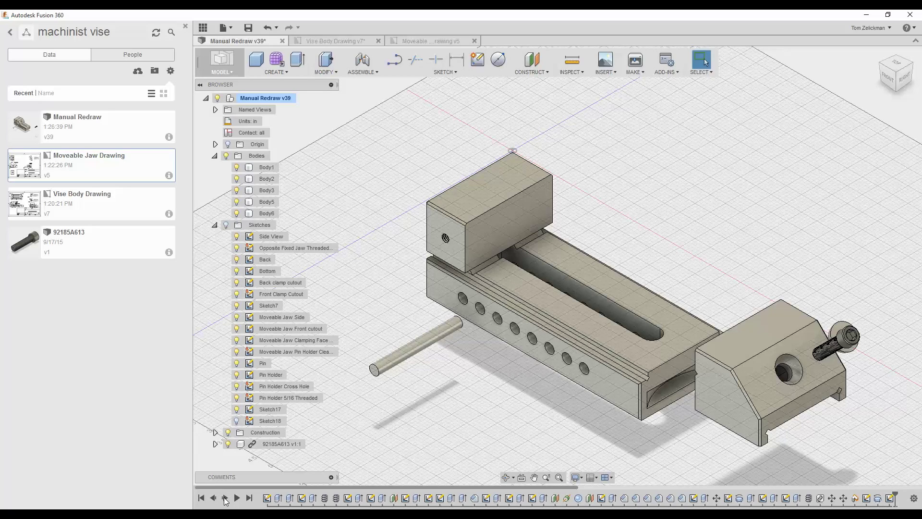
{"action": "left_click", "coordinate": [226, 499]}
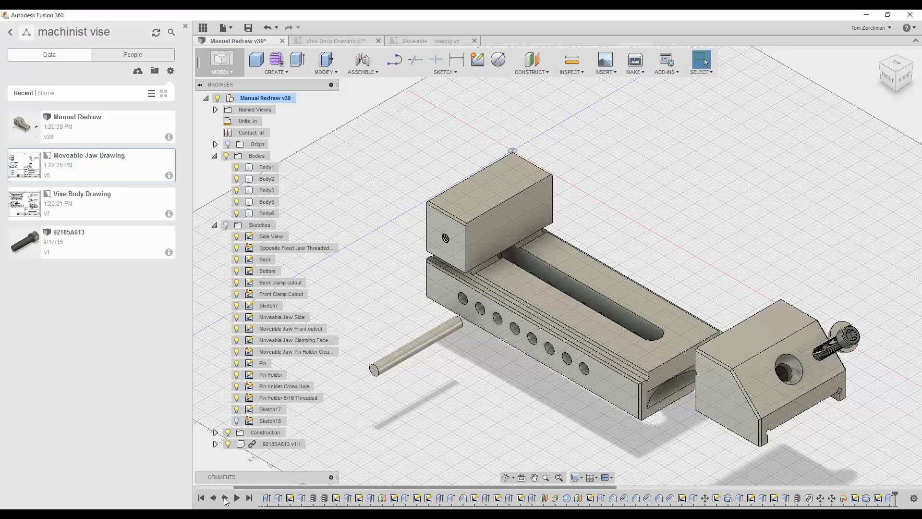
{"action": "left_click", "coordinate": [225, 498]}
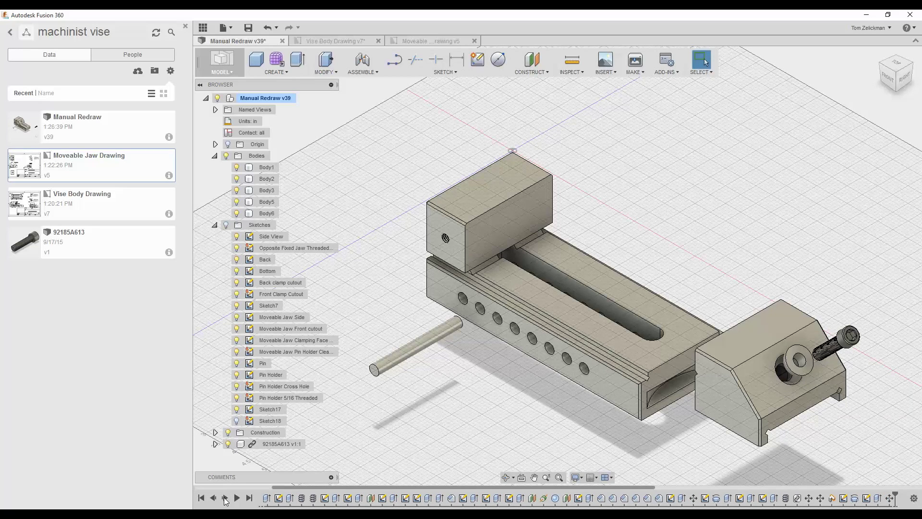
{"action": "left_click", "coordinate": [225, 498]}
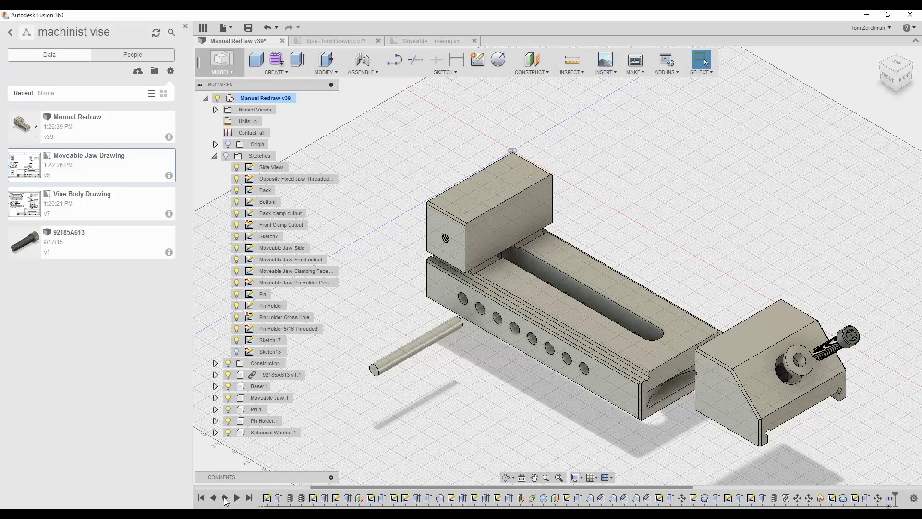
Replay the jaw-to-base, washer-in-jaw and pin-in-base joints, then the recut of the base's holes
{"action": "left_click", "coordinate": [225, 499]}
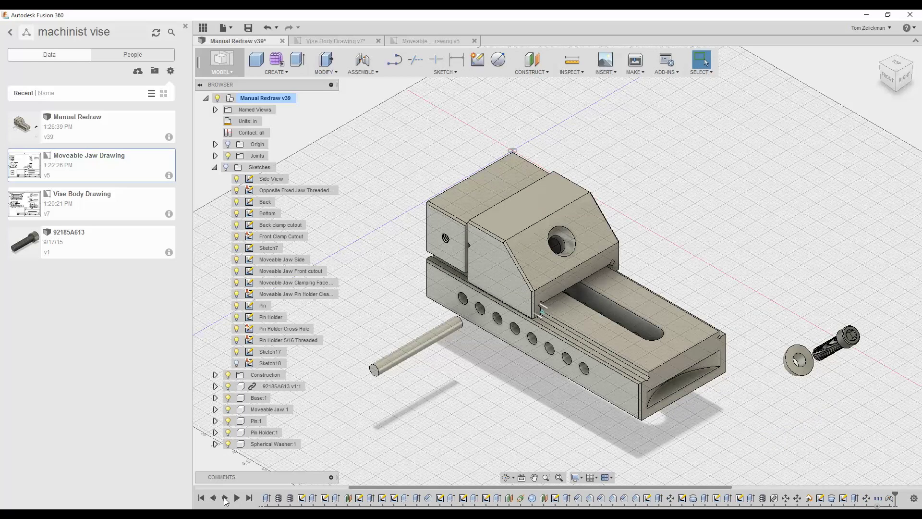
{"action": "left_click", "coordinate": [225, 498]}
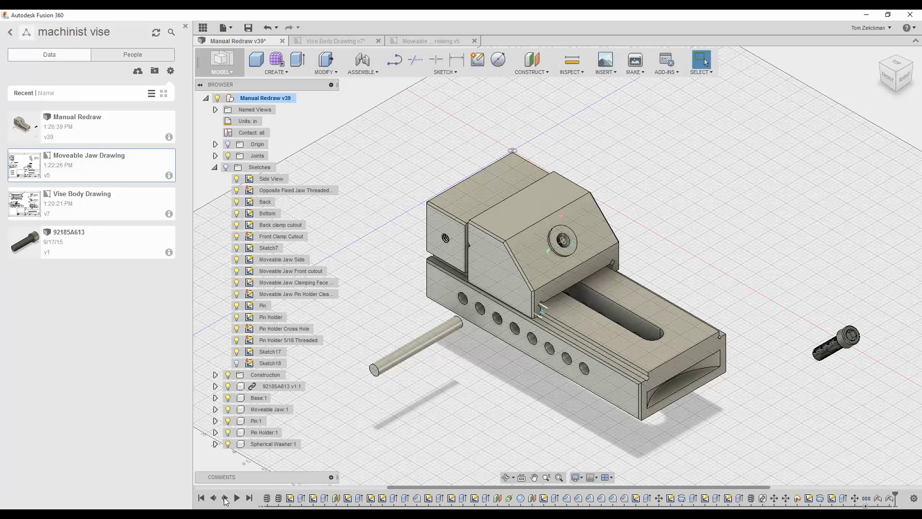
{"action": "left_click", "coordinate": [225, 499]}
{"action": "left_click", "coordinate": [225, 498]}
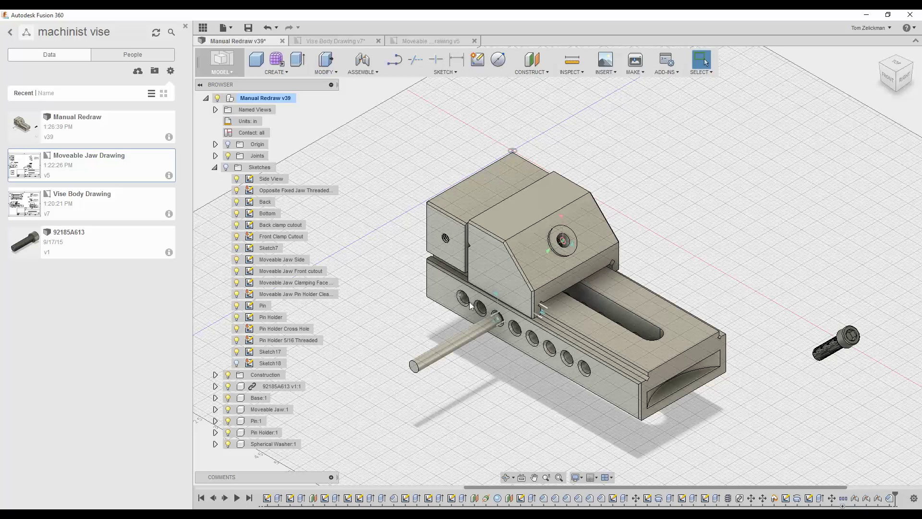
{"action": "left_click", "coordinate": [225, 498]}
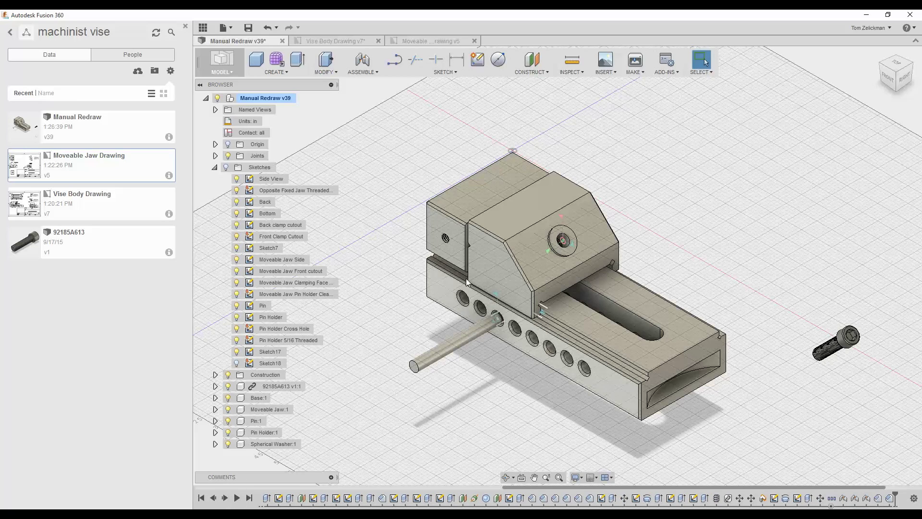
Step the timeline back and forward to review the last feature
{"action": "left_click", "coordinate": [214, 499]}
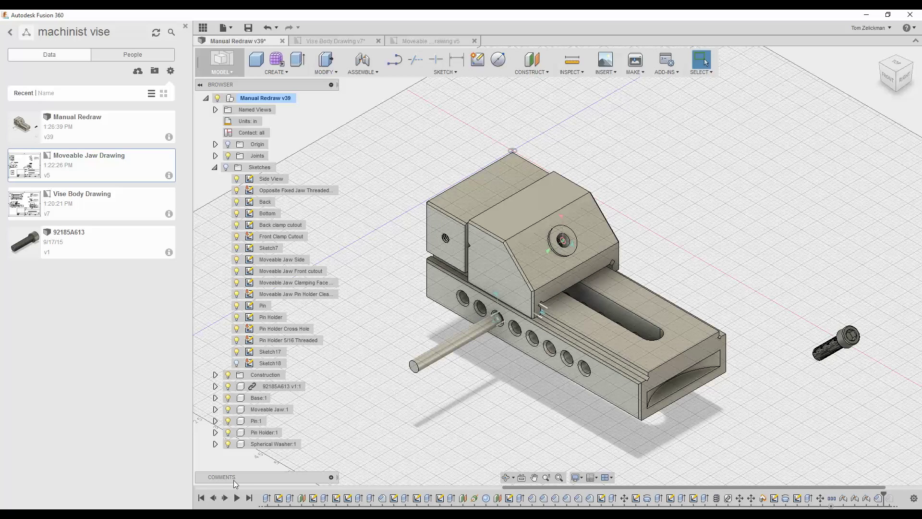
{"action": "left_click", "coordinate": [225, 499]}
{"action": "left_click", "coordinate": [225, 498]}
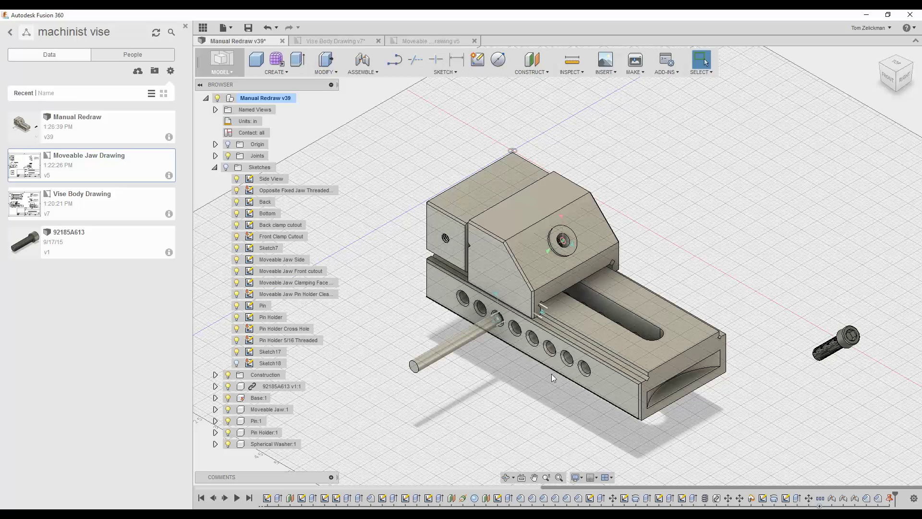
Bring up the Vise Body Drawing v7 and zoom so its full sheet is visible
{"action": "left_click", "coordinate": [347, 40]}
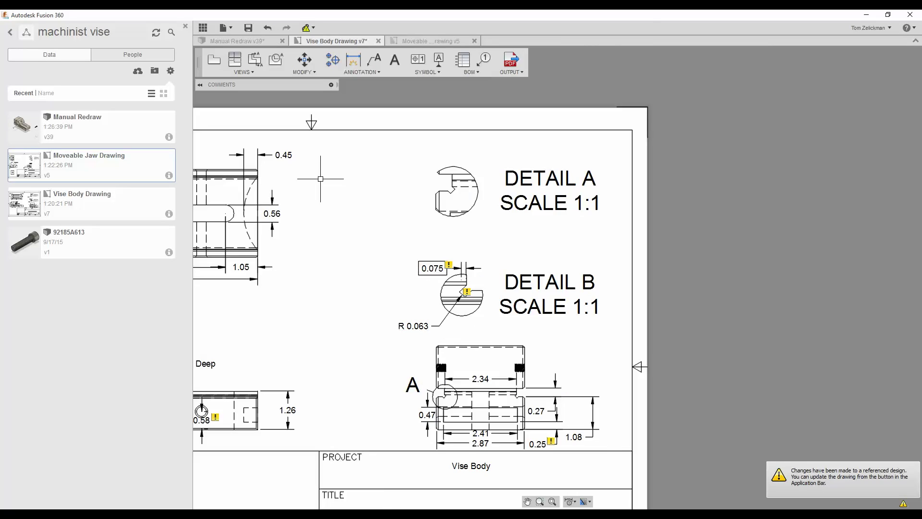
{"action": "scroll", "coordinate": [320, 179], "scroll_direction": "down", "scroll_amount": 4}
{"action": "scroll", "coordinate": [494, 249], "scroll_direction": "up", "scroll_amount": 3}
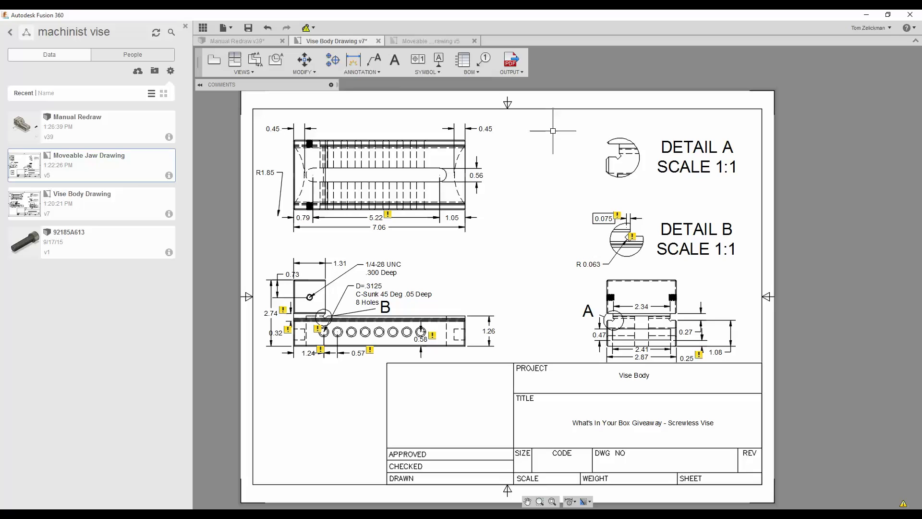
Bring up the Moveable Jaw Drawing v5 document
{"action": "left_click", "coordinate": [431, 41]}
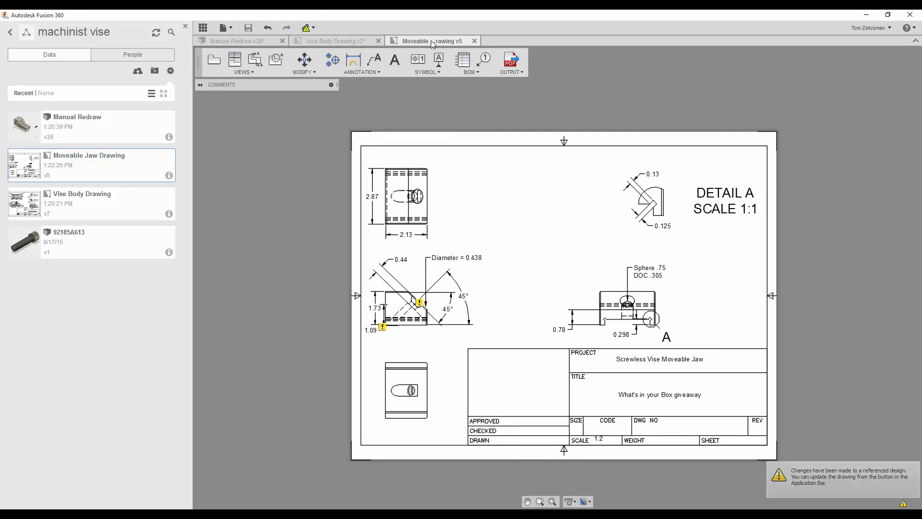